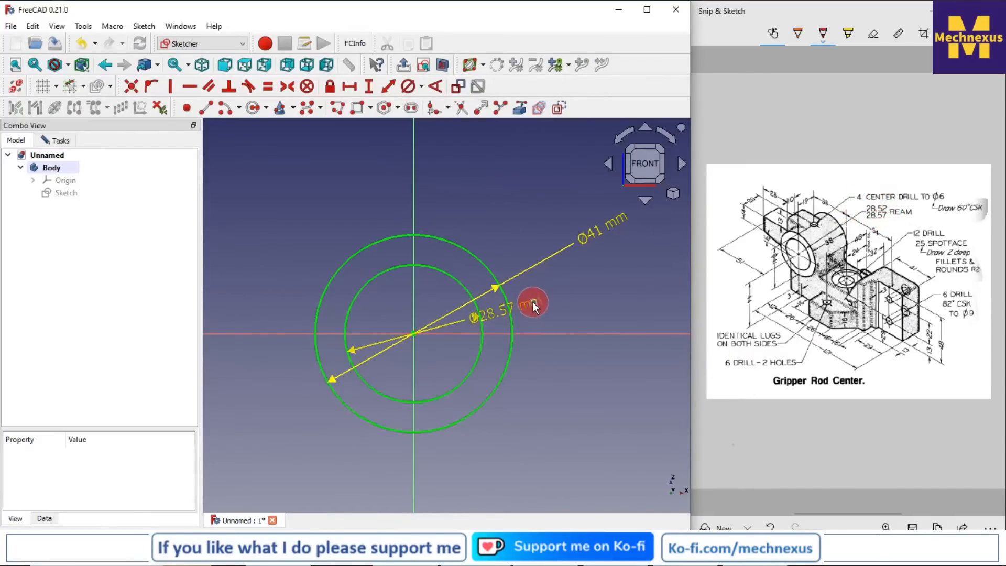
Step: Move the inner circle's diameter dimension label clear of both circles
{"action": "left_click_drag", "start_coordinate": [533, 307], "coordinate": [580, 308]}
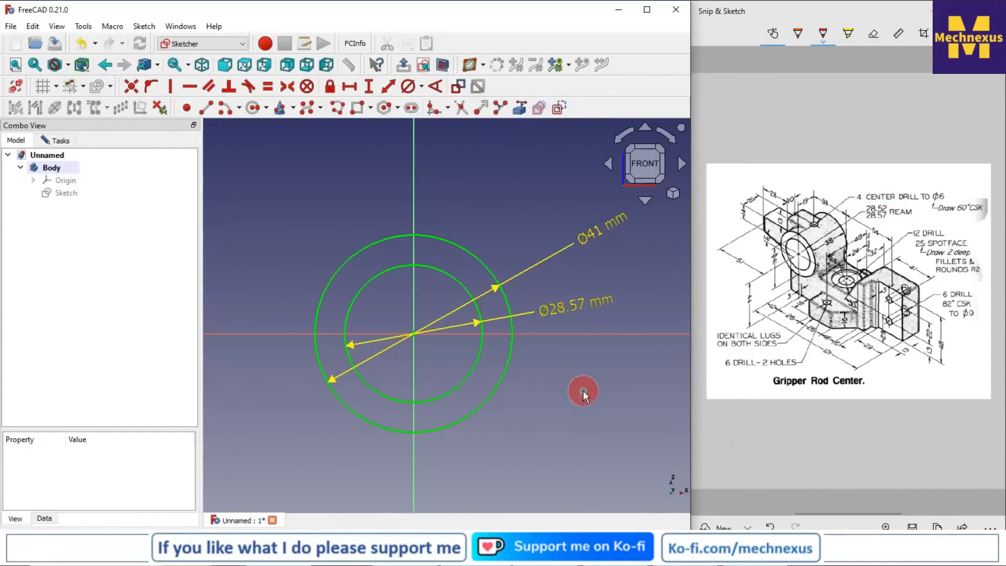
Step: Sketch a stepped polyline from the outer circle's lower left side, with a base about 133 mm long, a sloped step, and its end on the outer circle
{"action": "scroll", "coordinate": [437, 298], "scroll_direction": "down", "scroll_amount": 2}
{"action": "scroll", "coordinate": [440, 294], "scroll_direction": "down", "scroll_amount": 2}
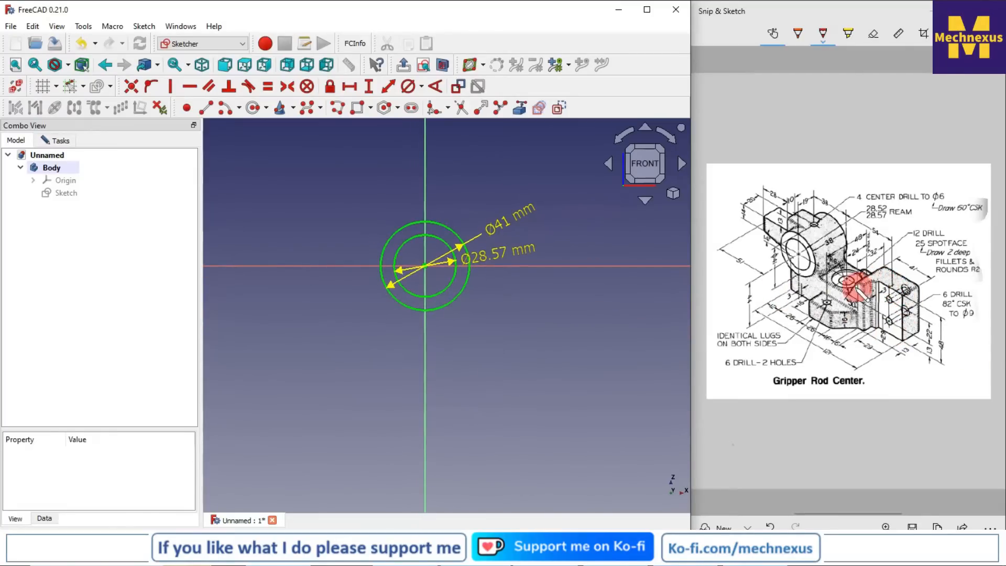
{"action": "scroll", "coordinate": [468, 266], "scroll_direction": "up", "scroll_amount": 1}
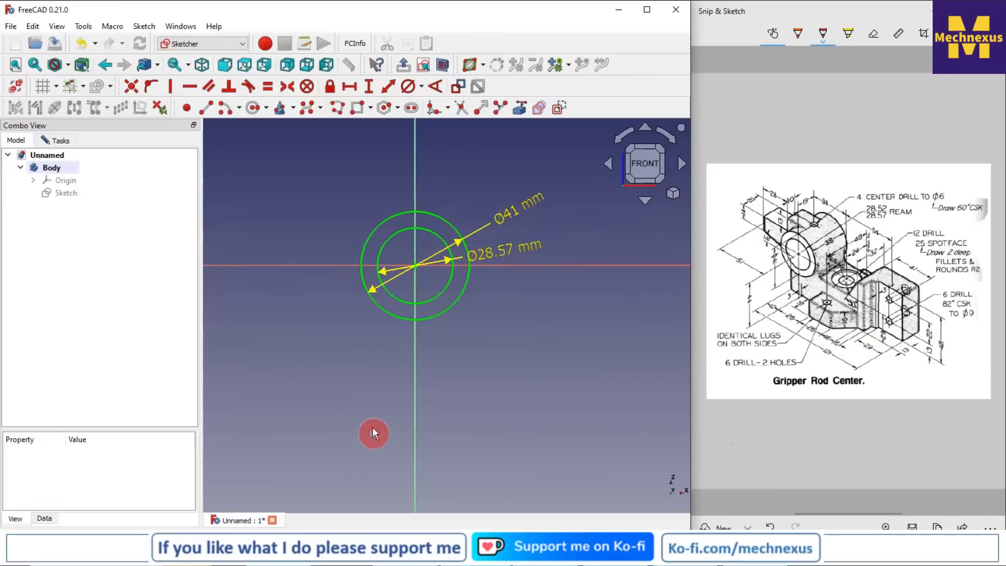
{"action": "left_click", "coordinate": [336, 112]}
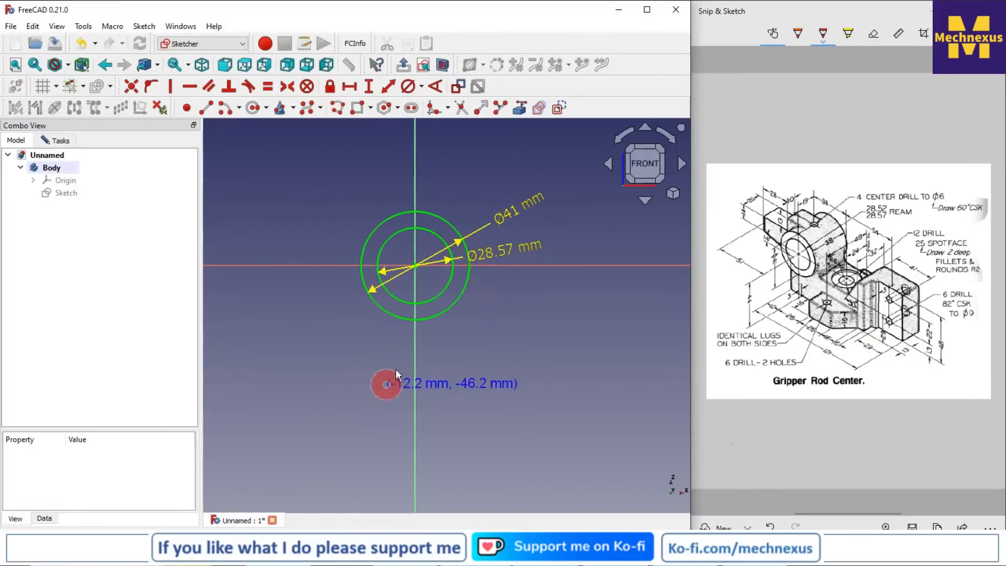
{"action": "left_click", "coordinate": [376, 308]}
{"action": "left_click", "coordinate": [381, 388]}
{"action": "scroll", "coordinate": [481, 388], "scroll_direction": "down", "scroll_amount": 2}
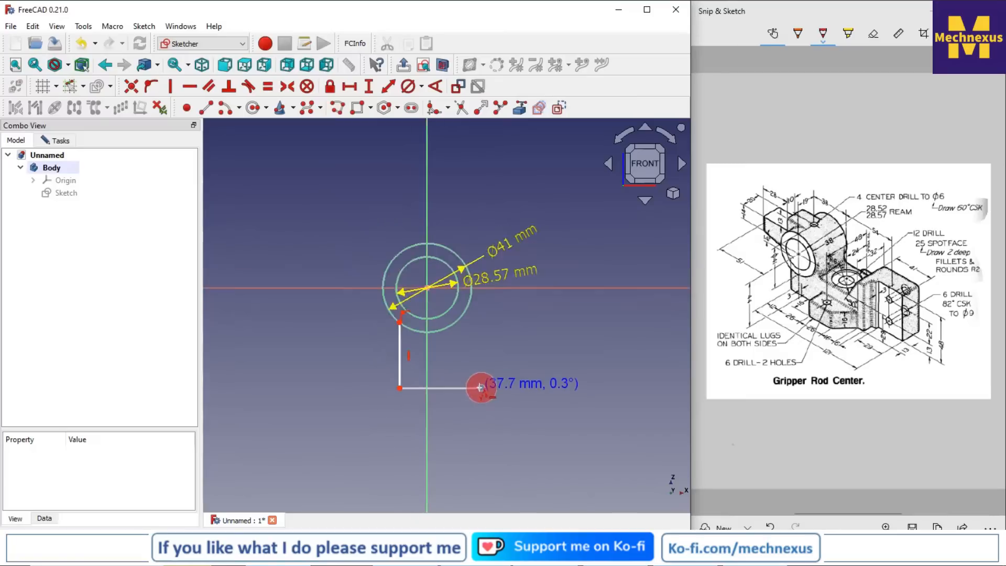
{"action": "left_click", "coordinate": [648, 387]}
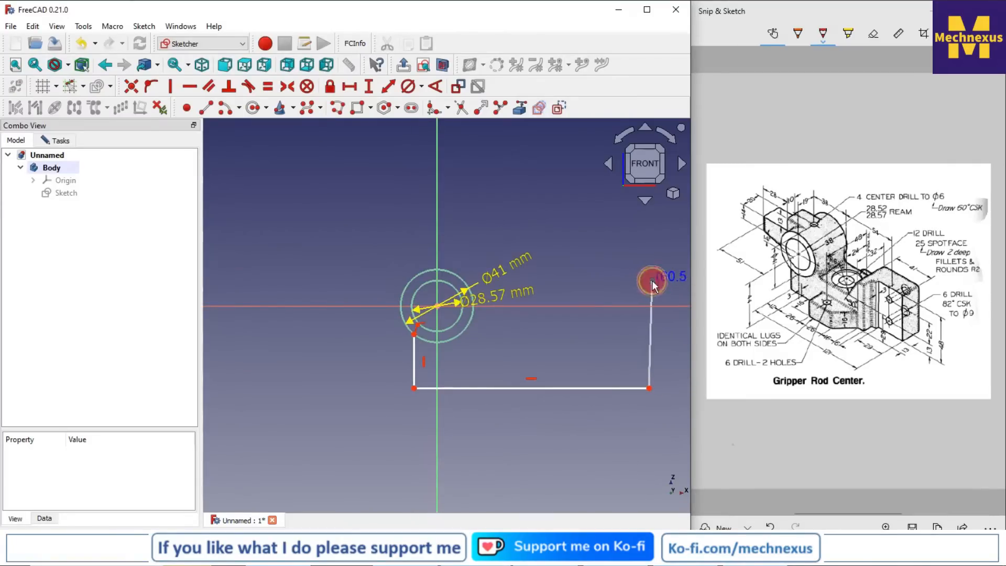
{"action": "left_click", "coordinate": [650, 281]}
{"action": "left_click", "coordinate": [586, 281]}
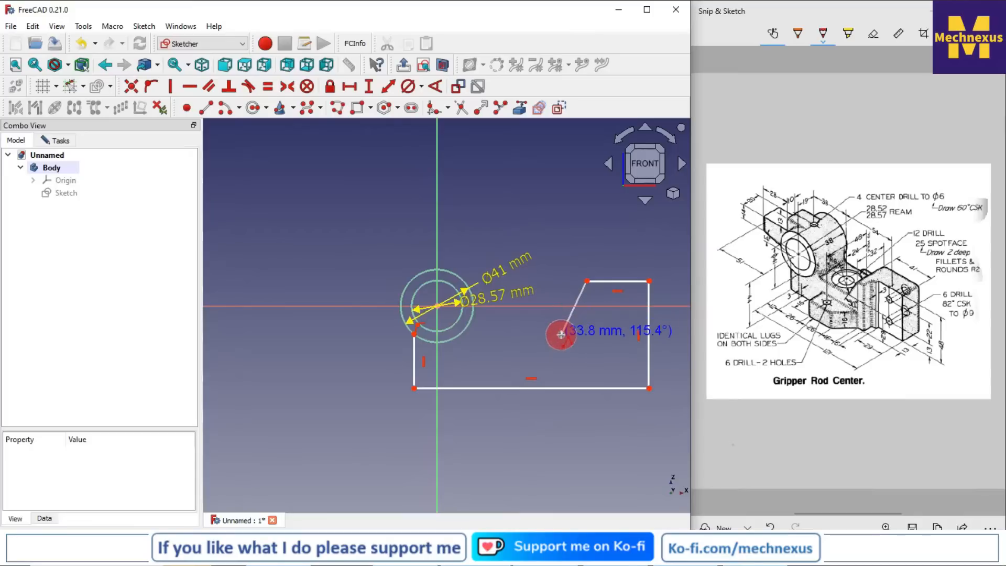
{"action": "left_click", "coordinate": [567, 316]}
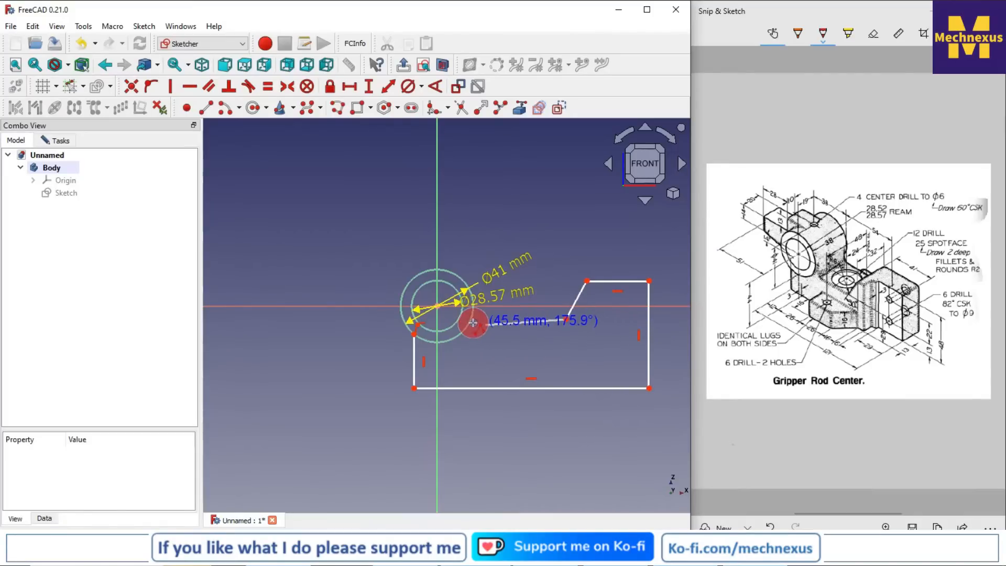
{"action": "left_click", "coordinate": [471, 322]}
{"action": "scroll", "coordinate": [473, 370], "scroll_direction": "down", "scroll_amount": 1}
{"action": "right_click", "coordinate": [477, 366]}
Step: Constrain the vertical distance from the circle centre to the profile's lower-left corner to 44 mm and place the dimension beside the profile
{"action": "scroll", "coordinate": [526, 369], "scroll_direction": "up", "scroll_amount": 3}
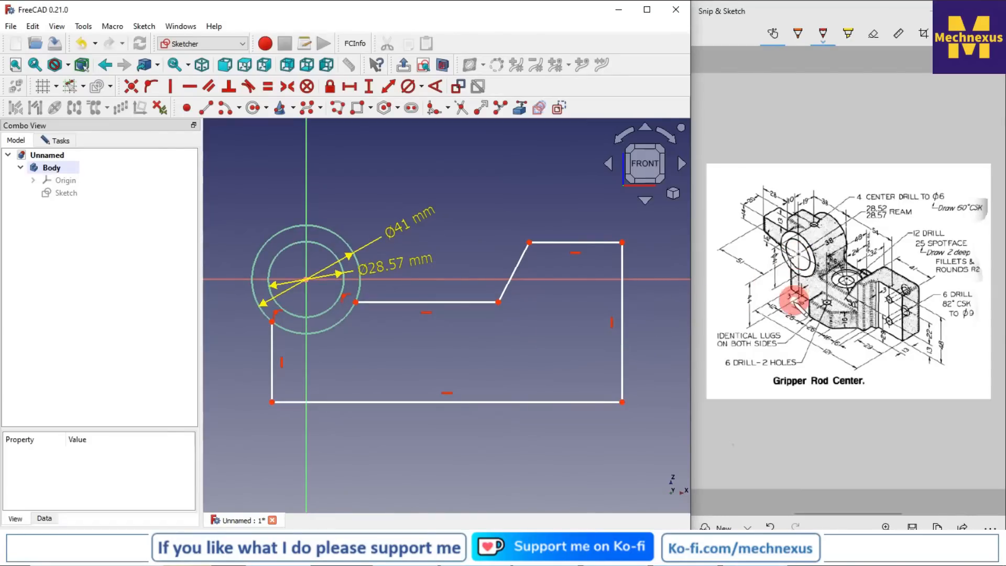
{"action": "left_click", "coordinate": [307, 279]}
{"action": "scroll", "coordinate": [438, 349], "scroll_direction": "down", "scroll_amount": 2}
{"action": "scroll", "coordinate": [300, 378], "scroll_direction": "up", "scroll_amount": 3}
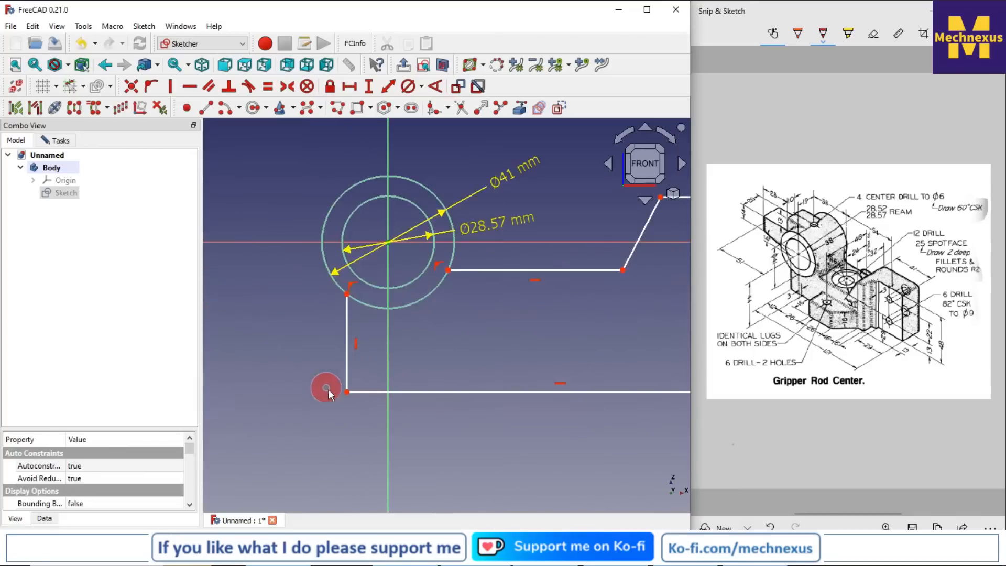
{"action": "left_click", "coordinate": [369, 90]}
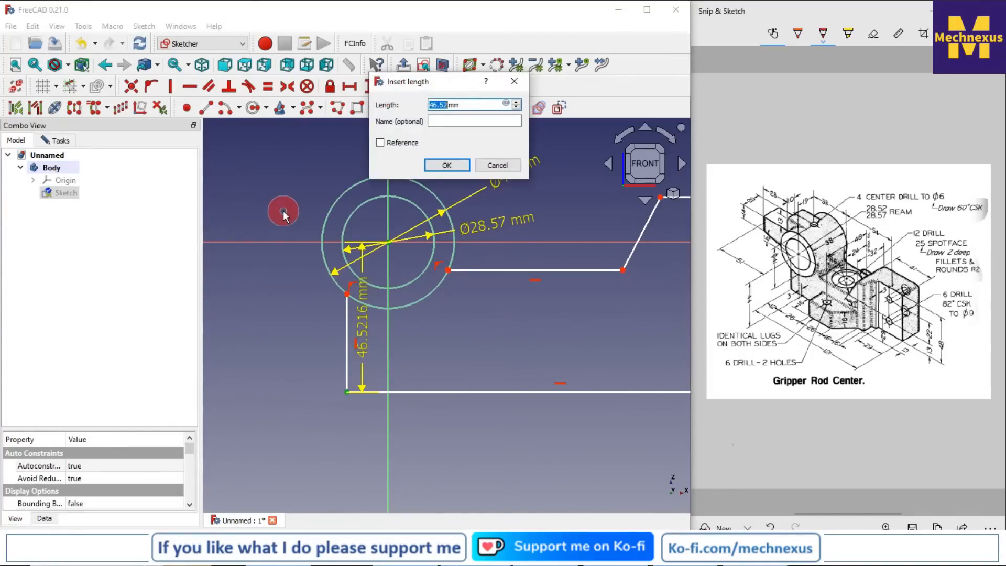
{"action": "key", "text": "Return"}
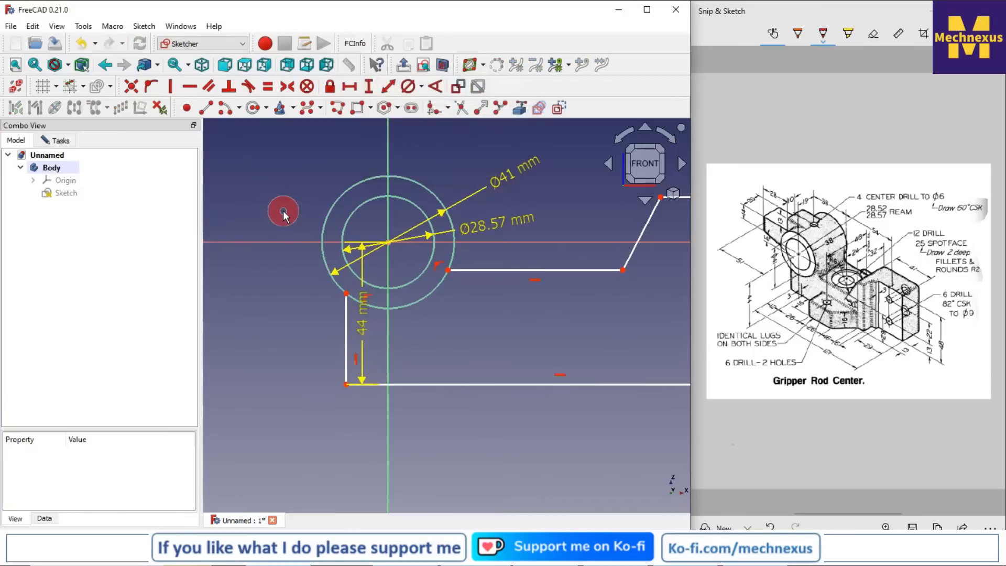
{"action": "left_click_drag", "start_coordinate": [350, 319], "coordinate": [257, 310]}
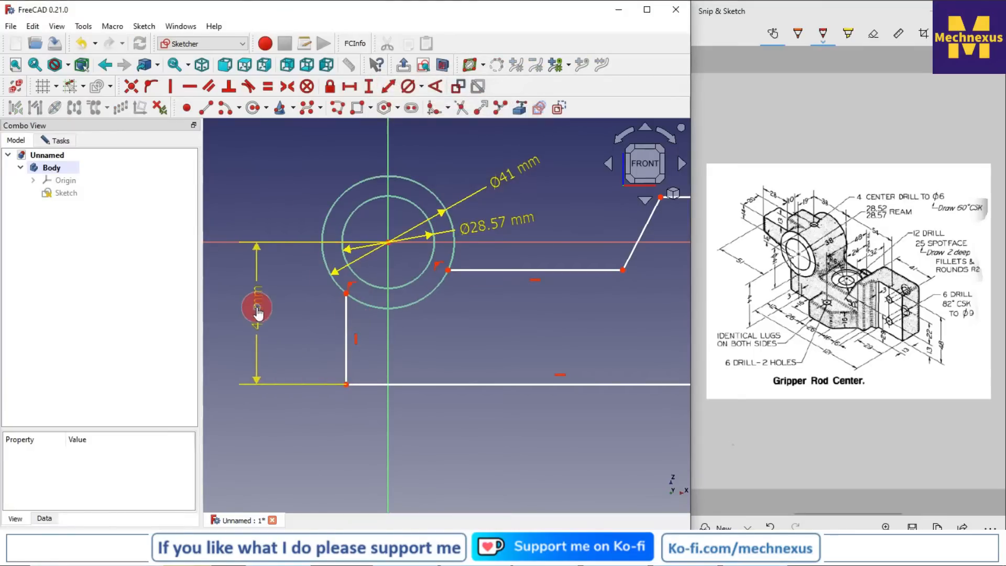
Step: Set the profile's bottom line to a horizontal length of 121 mm and place the dimension below it
{"action": "scroll", "coordinate": [359, 310], "scroll_direction": "down", "scroll_amount": 2}
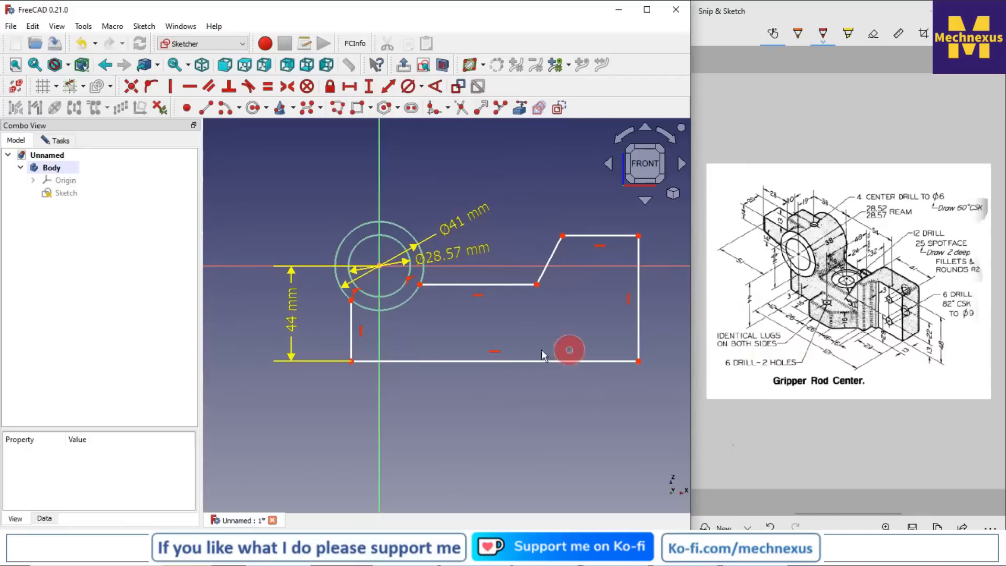
{"action": "left_click", "coordinate": [518, 361]}
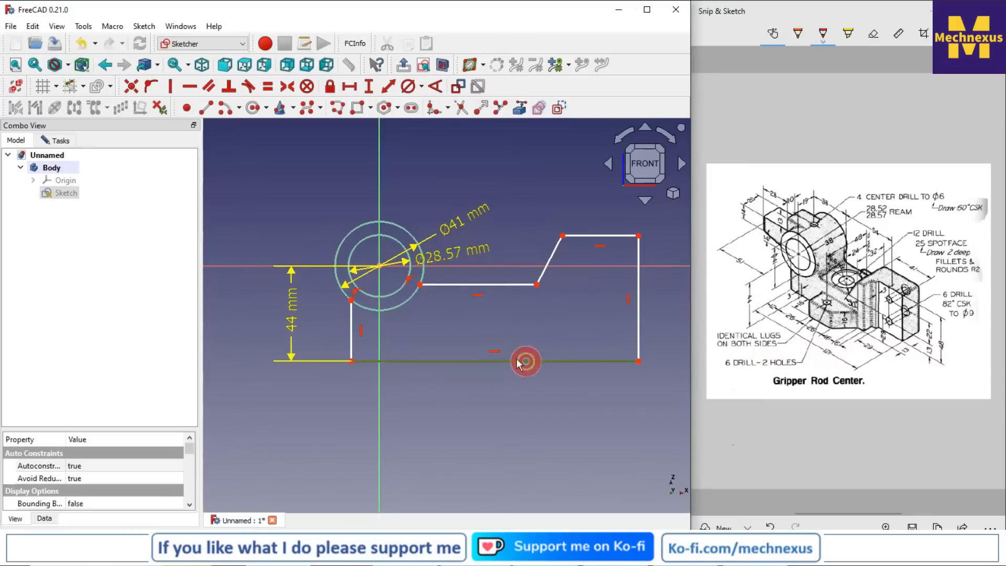
{"action": "left_click", "coordinate": [349, 86]}
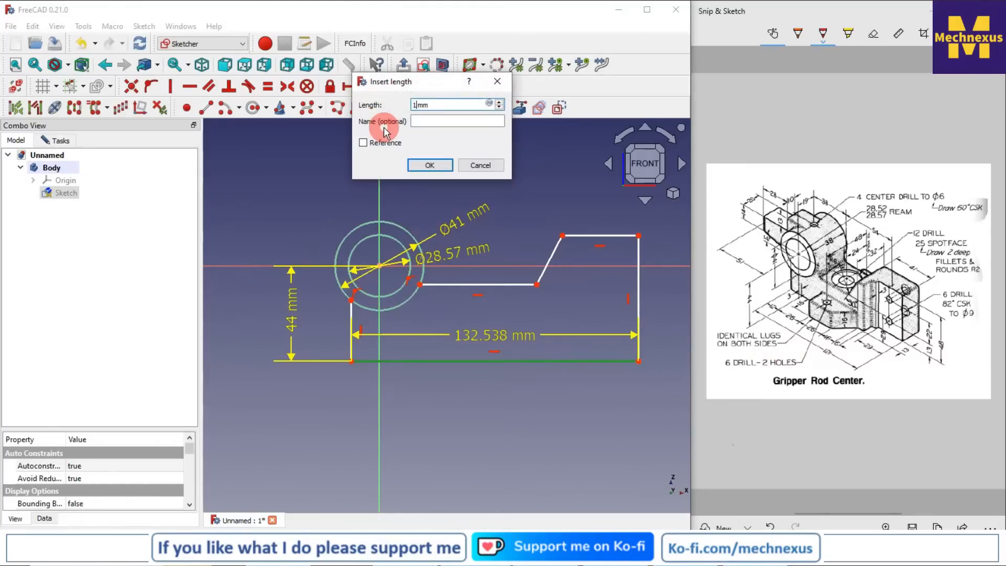
{"action": "key", "text": "Return"}
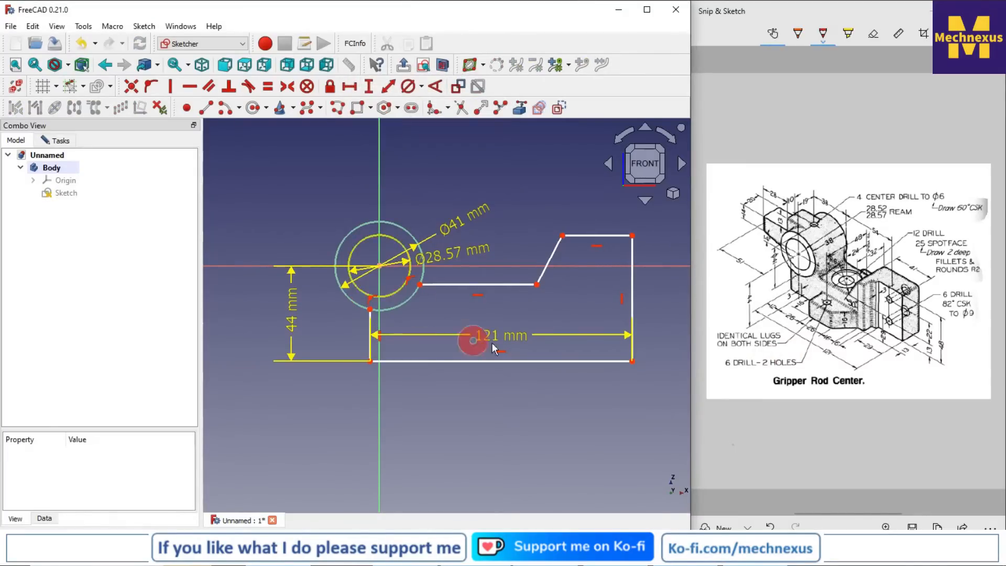
{"action": "left_click_drag", "start_coordinate": [511, 337], "coordinate": [513, 406]}
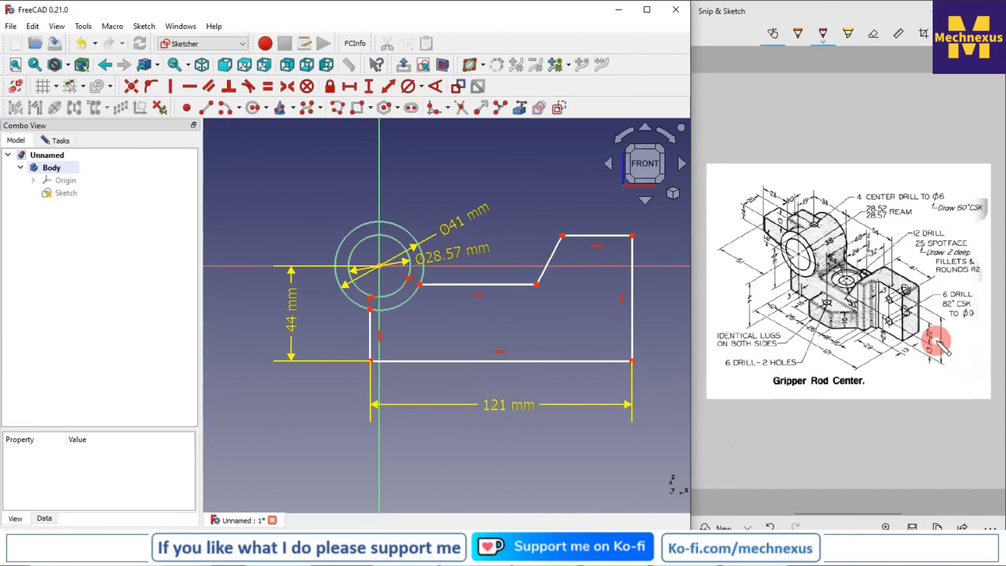
Step: Set the profile's right vertical edge to a height of 48 mm and place the dimension outside the profile
{"action": "scroll", "coordinate": [518, 337], "scroll_direction": "down", "scroll_amount": 2}
{"action": "scroll", "coordinate": [606, 326], "scroll_direction": "up", "scroll_amount": 1}
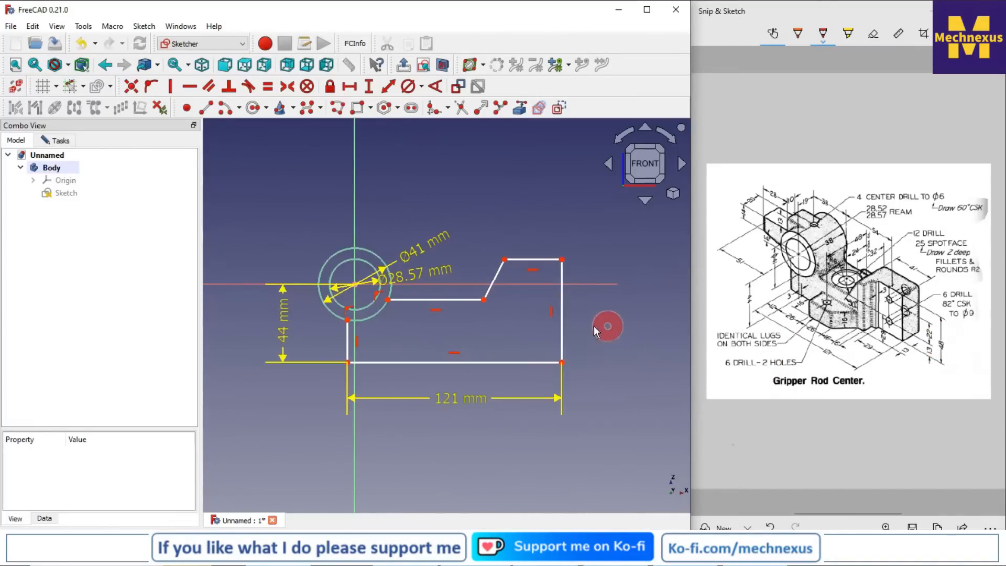
{"action": "left_click", "coordinate": [563, 333]}
{"action": "left_click", "coordinate": [369, 86]}
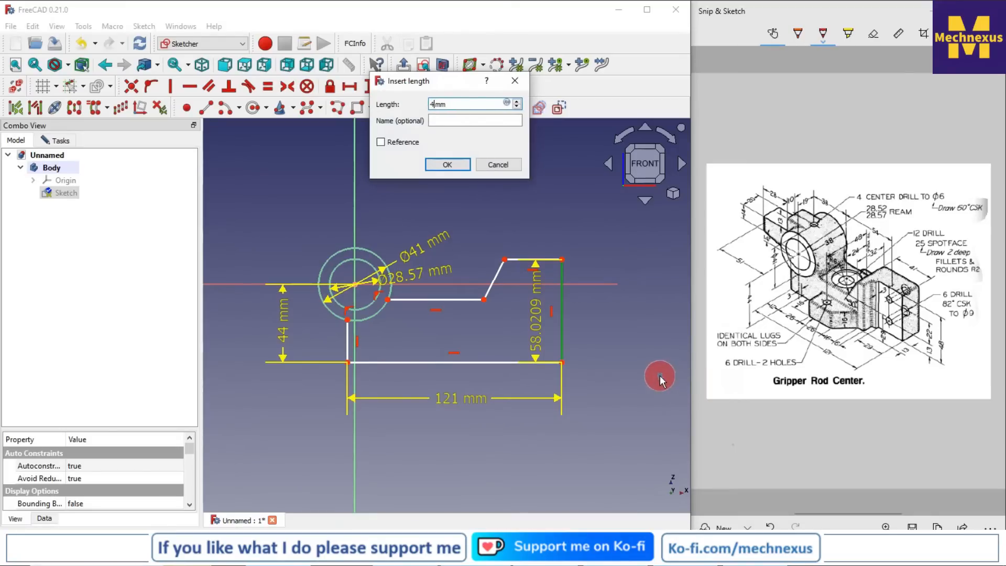
{"action": "left_click", "coordinate": [447, 164]}
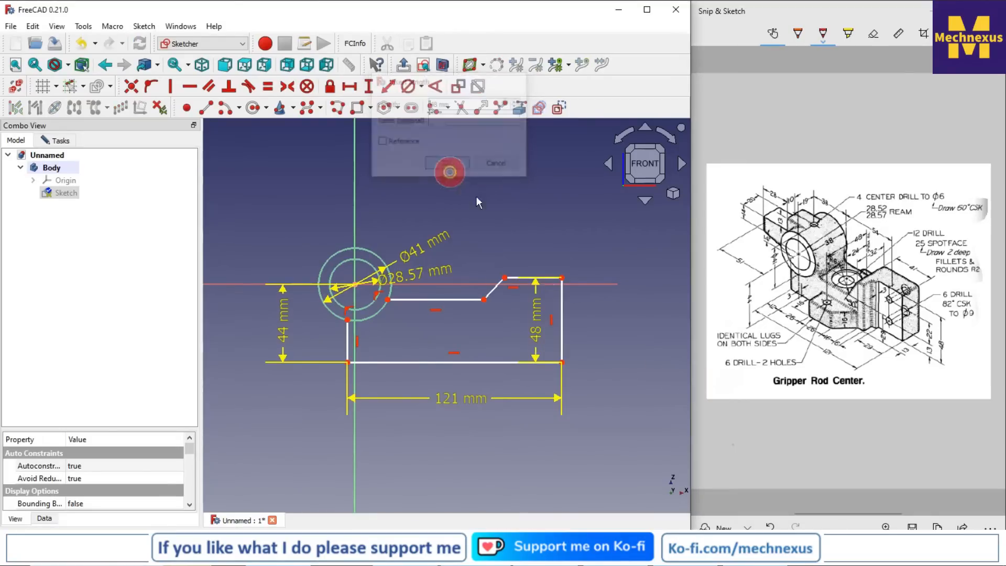
{"action": "left_click_drag", "start_coordinate": [539, 341], "coordinate": [580, 376]}
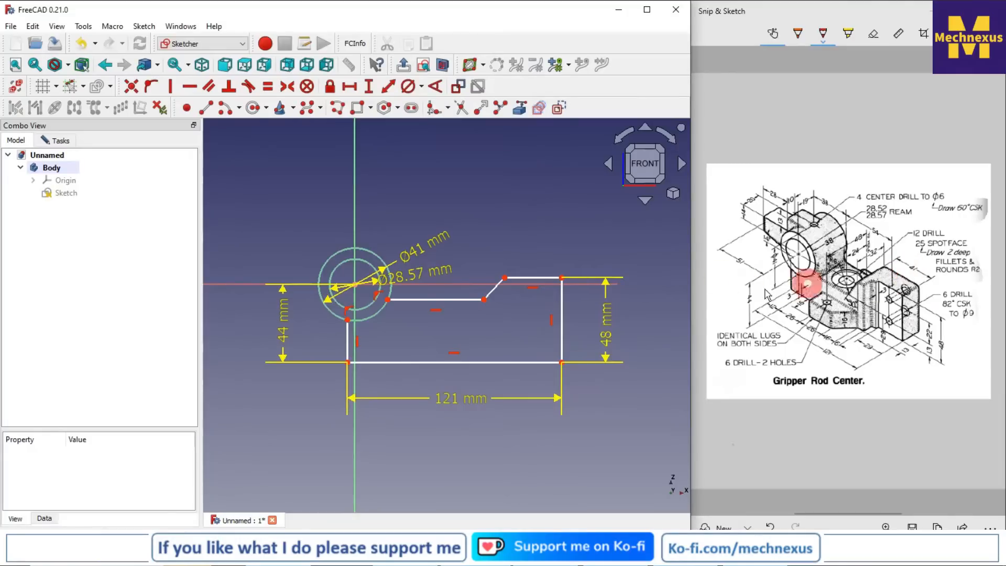
Step: Constrain the upper horizontal line at the raised end of the profile to a length of 41 mm
{"action": "left_click", "coordinate": [544, 277]}
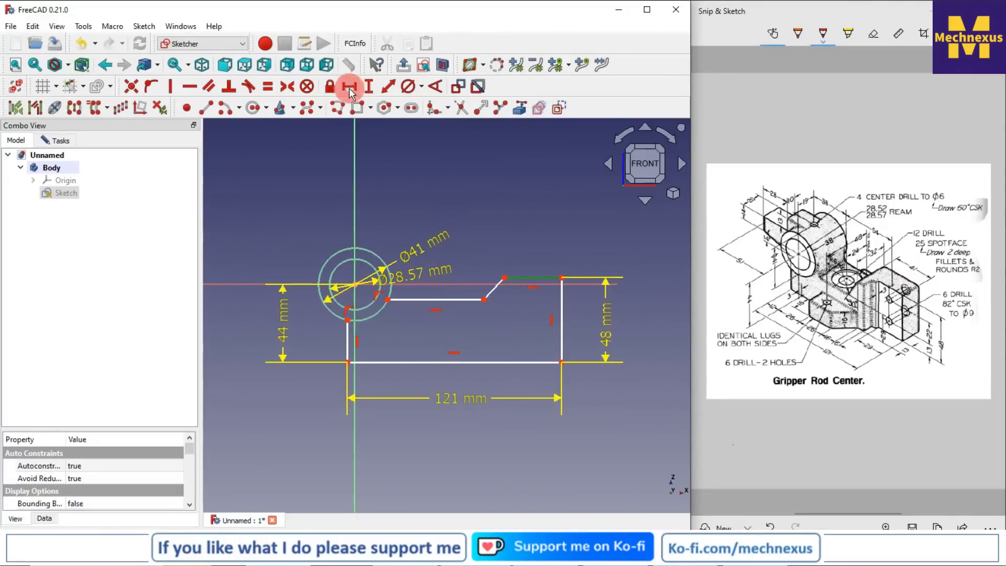
{"action": "left_click", "coordinate": [348, 86]}
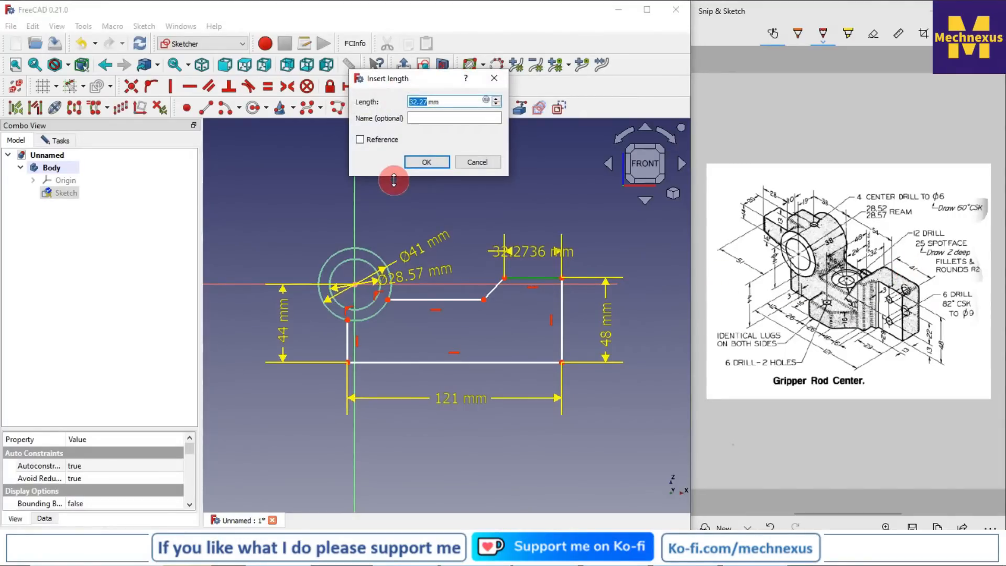
{"action": "left_click", "coordinate": [437, 162]}
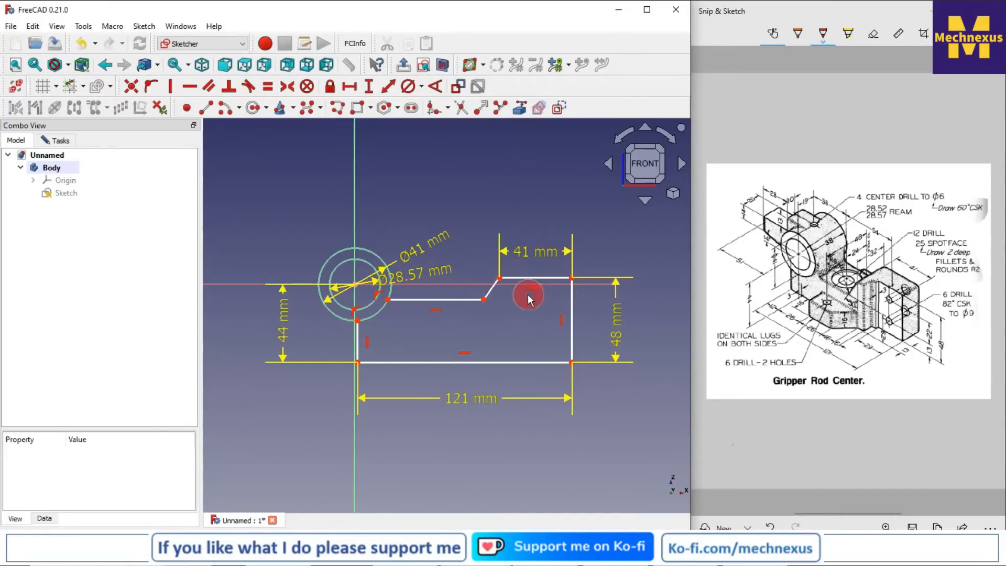
Step: Constrain the angle between the sloped line and the upper horizontal line to 120°
{"action": "scroll", "coordinate": [526, 300], "scroll_direction": "up", "scroll_amount": 3}
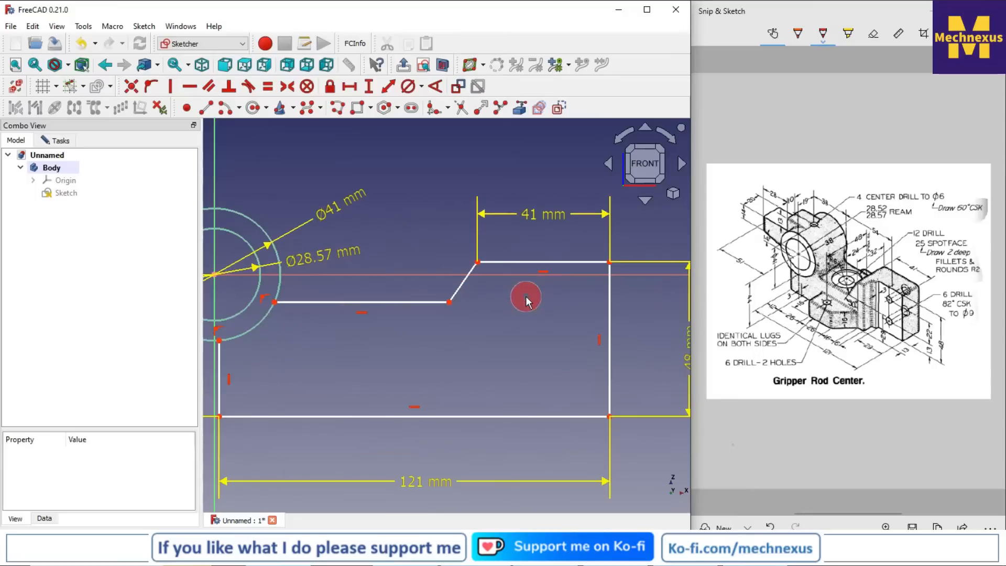
{"action": "left_click", "coordinate": [463, 283]}
{"action": "left_click", "coordinate": [494, 264]}
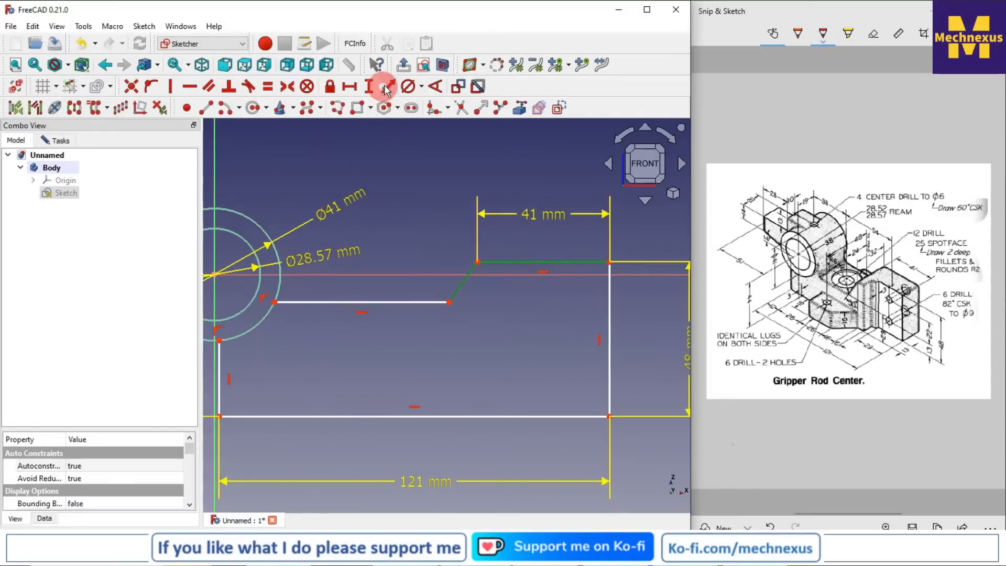
{"action": "left_click", "coordinate": [434, 93]}
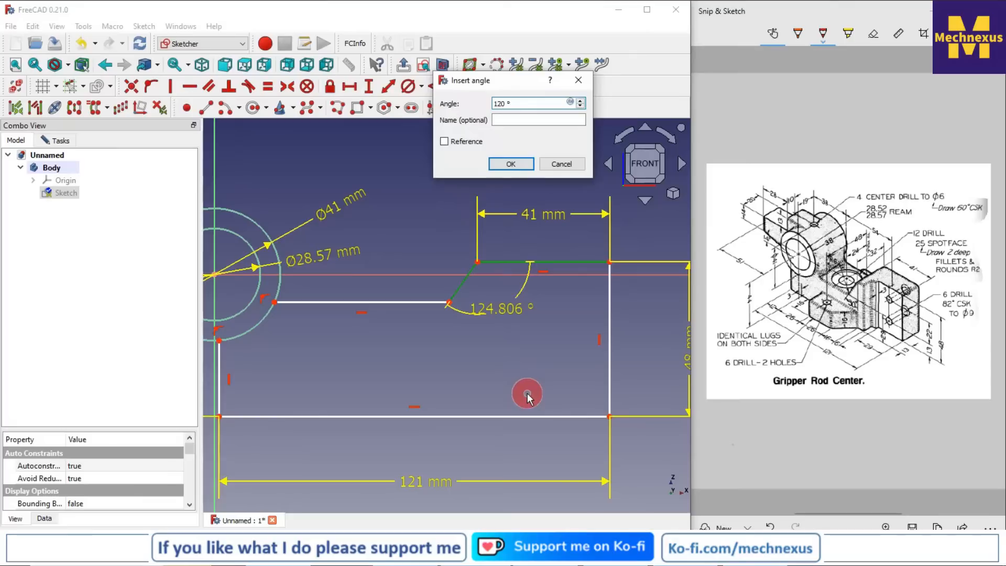
{"action": "type", "text": "120"}
{"action": "key", "text": "Return"}
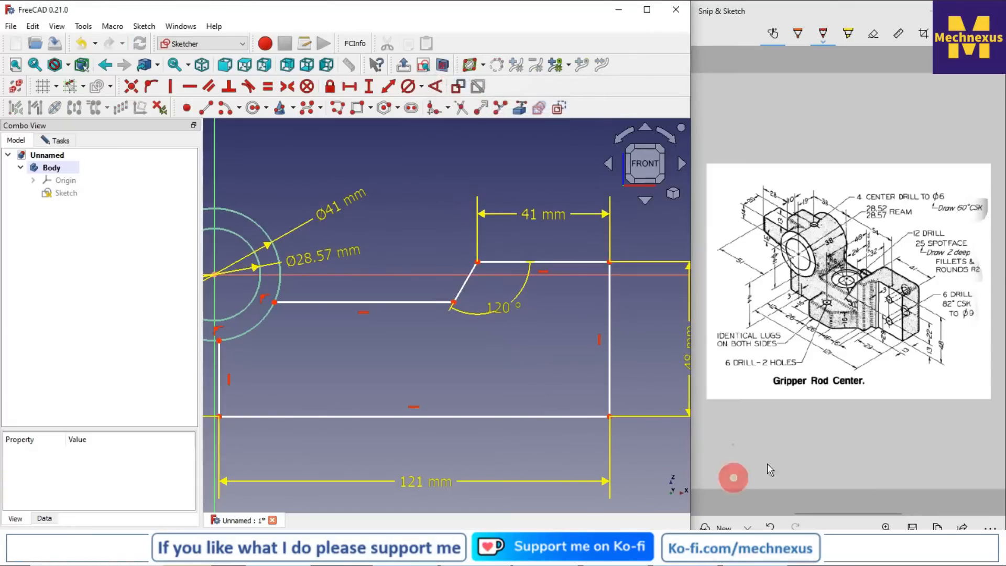
{"action": "scroll", "coordinate": [502, 333], "scroll_direction": "up", "scroll_amount": 1}
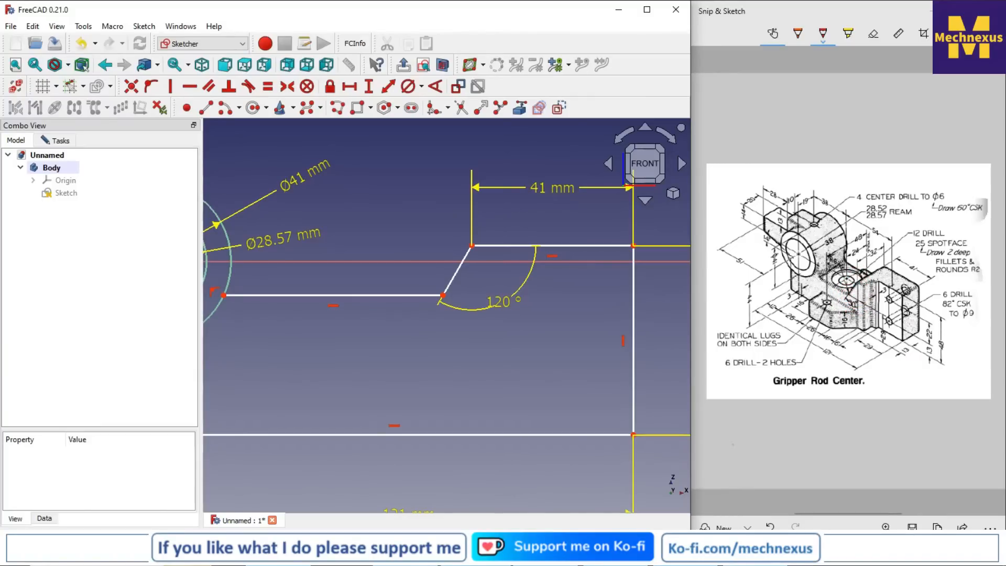
{"action": "key", "text": "ctrl+F9"}
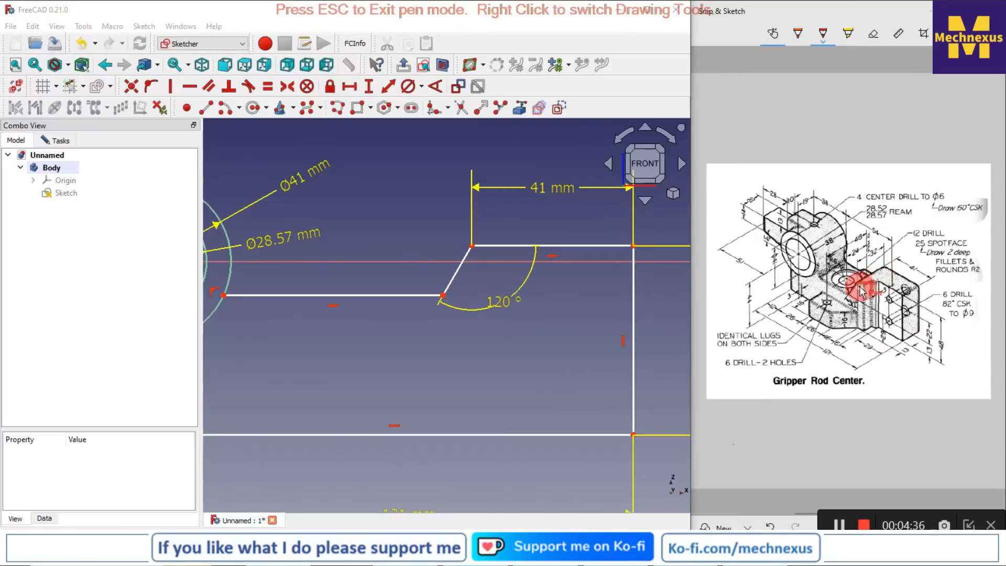
{"action": "left_click_drag", "start_coordinate": [859, 290], "coordinate": [861, 317]}
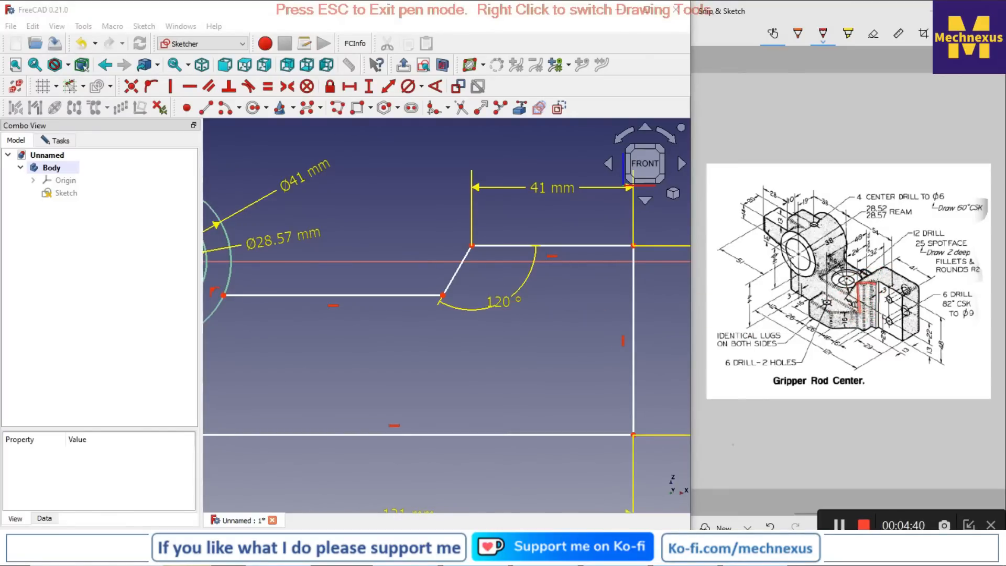
{"action": "key", "text": "Escape"}
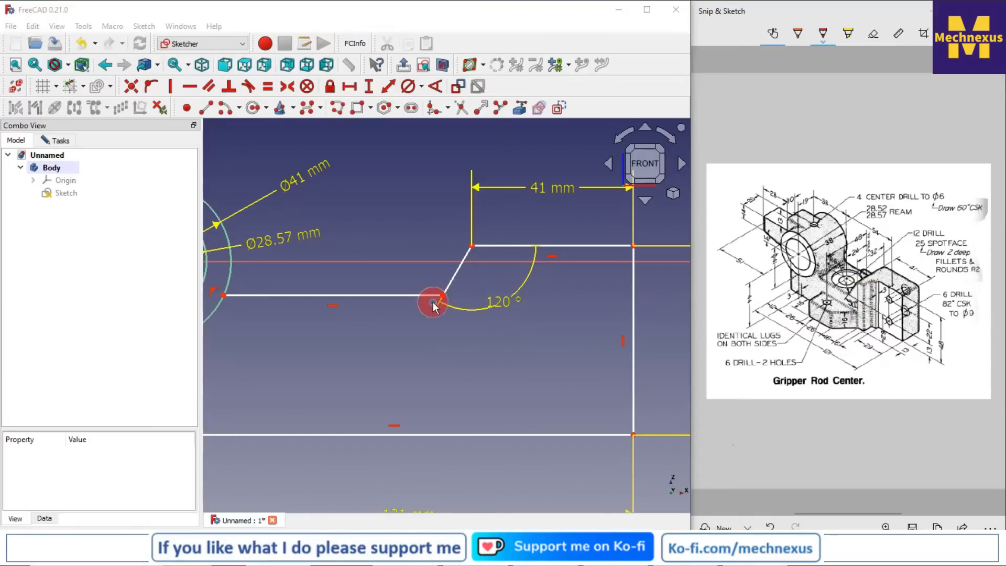
{"action": "scroll", "coordinate": [505, 327], "scroll_direction": "down", "scroll_amount": 3}
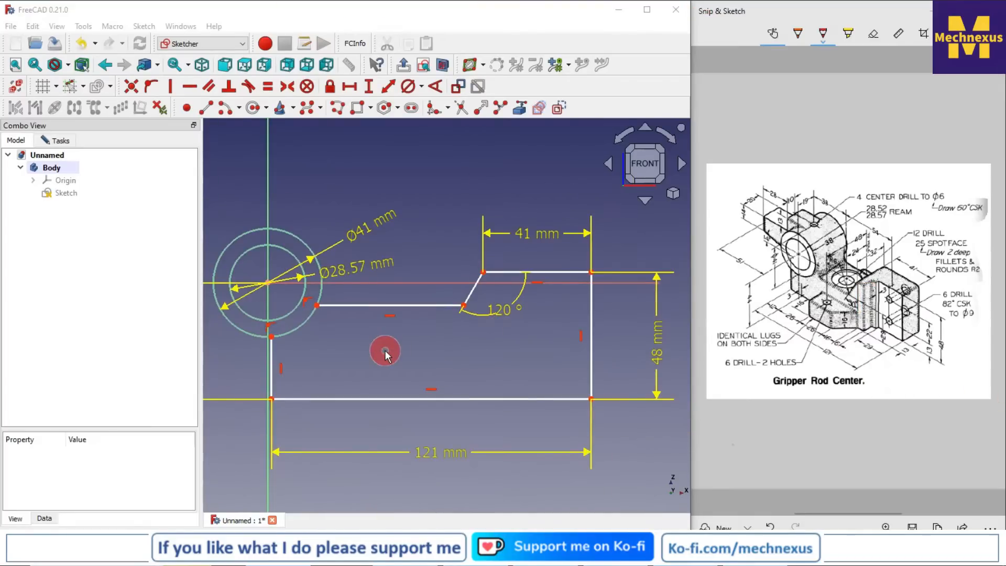
{"action": "scroll", "coordinate": [384, 351], "scroll_direction": "up", "scroll_amount": 2}
{"action": "scroll", "coordinate": [385, 350], "scroll_direction": "up", "scroll_amount": 1}
{"action": "scroll", "coordinate": [467, 327], "scroll_direction": "down", "scroll_amount": 3}
{"action": "scroll", "coordinate": [343, 352], "scroll_direction": "up", "scroll_amount": 1}
{"action": "scroll", "coordinate": [500, 348], "scroll_direction": "down", "scroll_amount": 2}
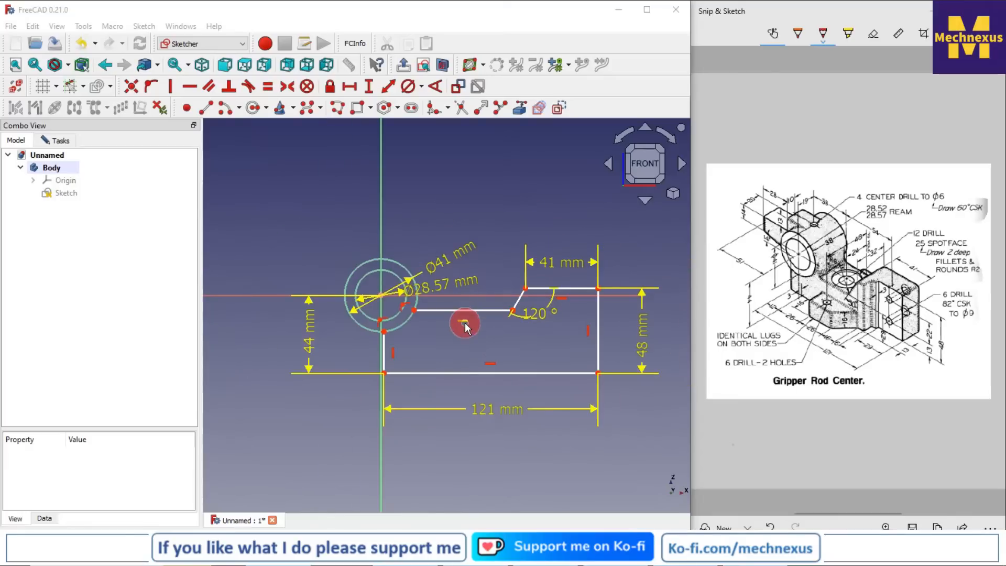
Step: Shift the profile's left vertical edge past the vertical axis, constrain it 12 mm horizontally from the ring's center, and place the dimension below the ring
{"action": "scroll", "coordinate": [382, 348], "scroll_direction": "up", "scroll_amount": 3}
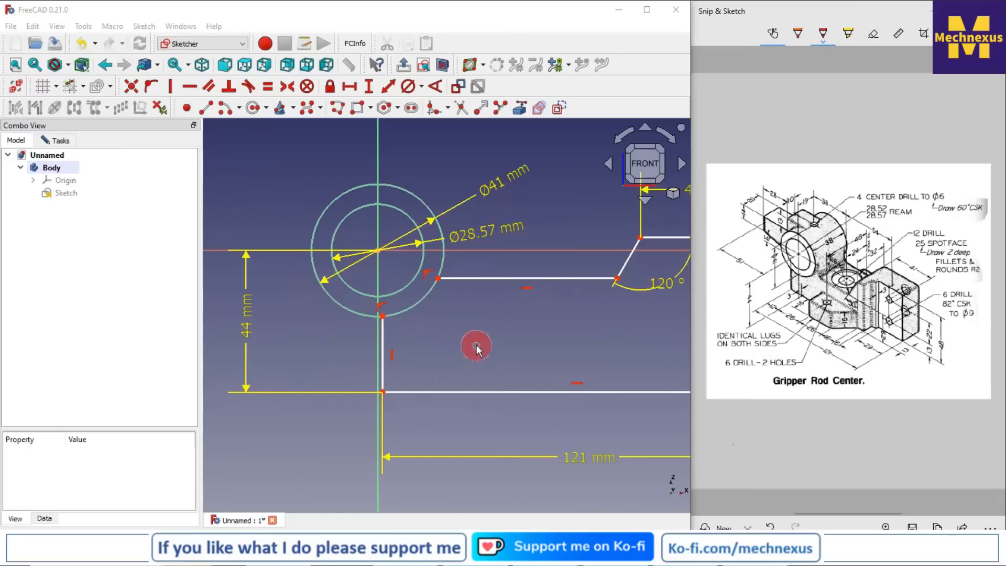
{"action": "left_click_drag", "start_coordinate": [389, 392], "coordinate": [355, 391]}
{"action": "left_click", "coordinate": [354, 314]}
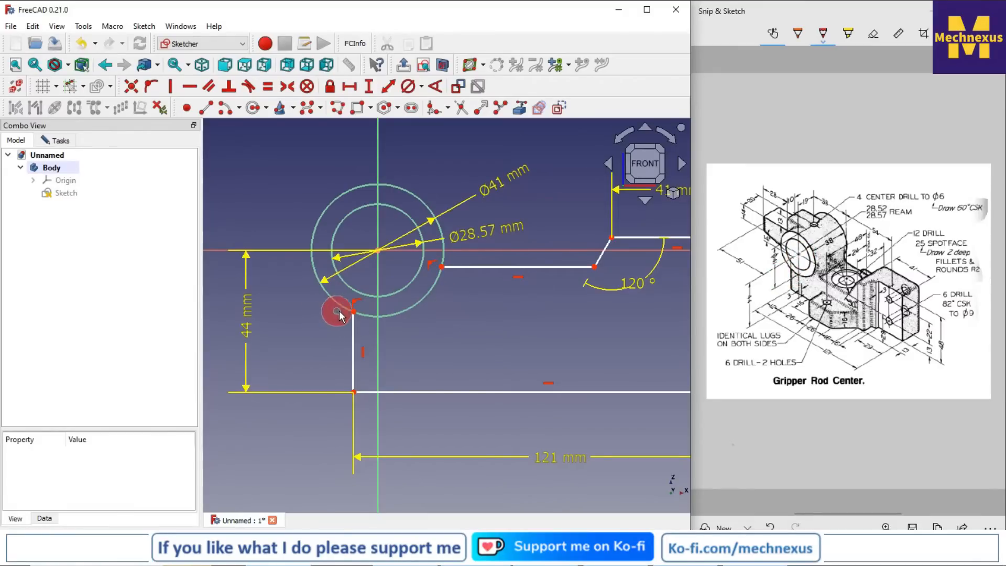
{"action": "left_click", "coordinate": [354, 312]}
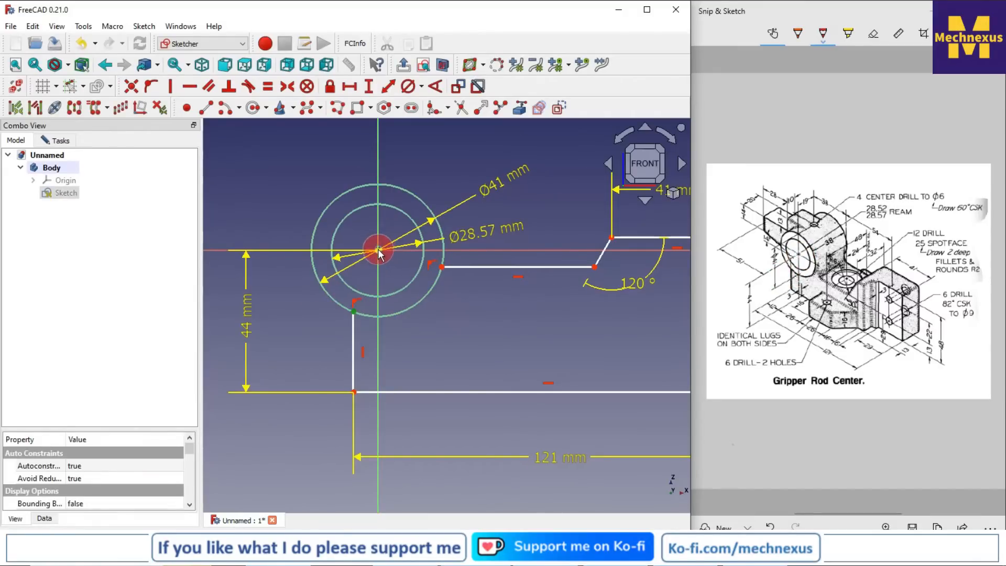
{"action": "left_click", "coordinate": [350, 87]}
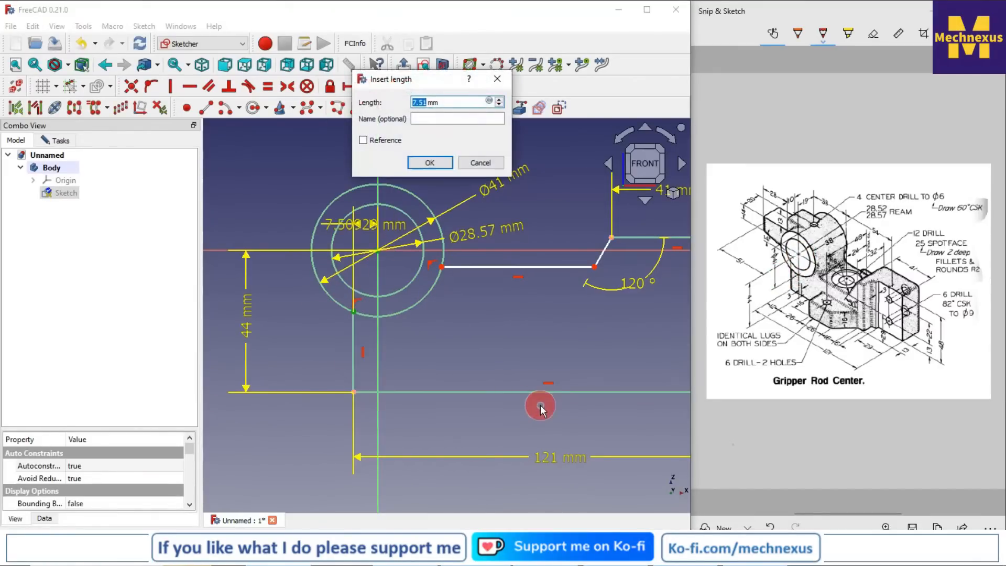
{"action": "type", "text": "12"}
{"action": "key", "text": "Return"}
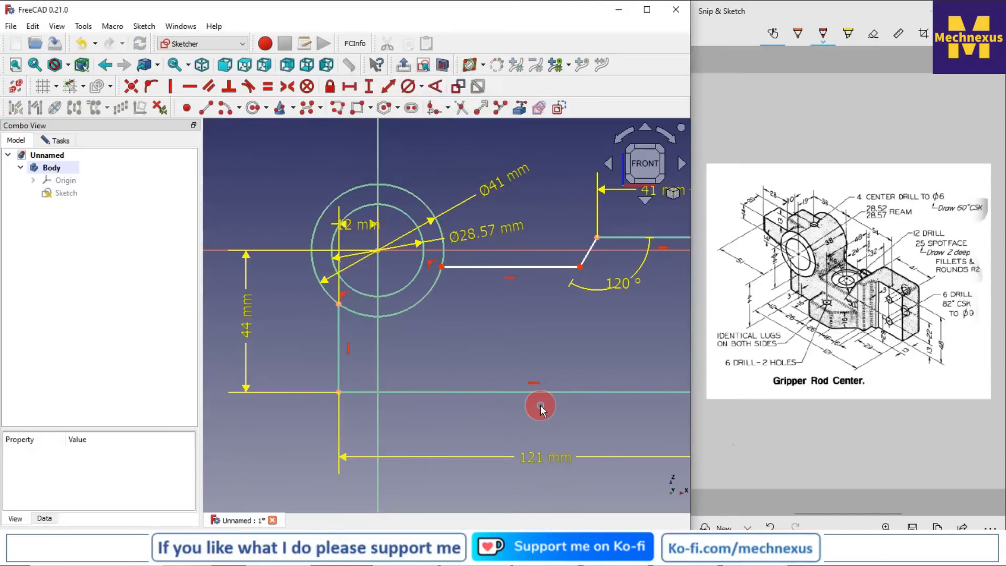
{"action": "left_click_drag", "start_coordinate": [357, 232], "coordinate": [442, 348]}
{"action": "scroll", "coordinate": [362, 294], "scroll_direction": "down", "scroll_amount": 3}
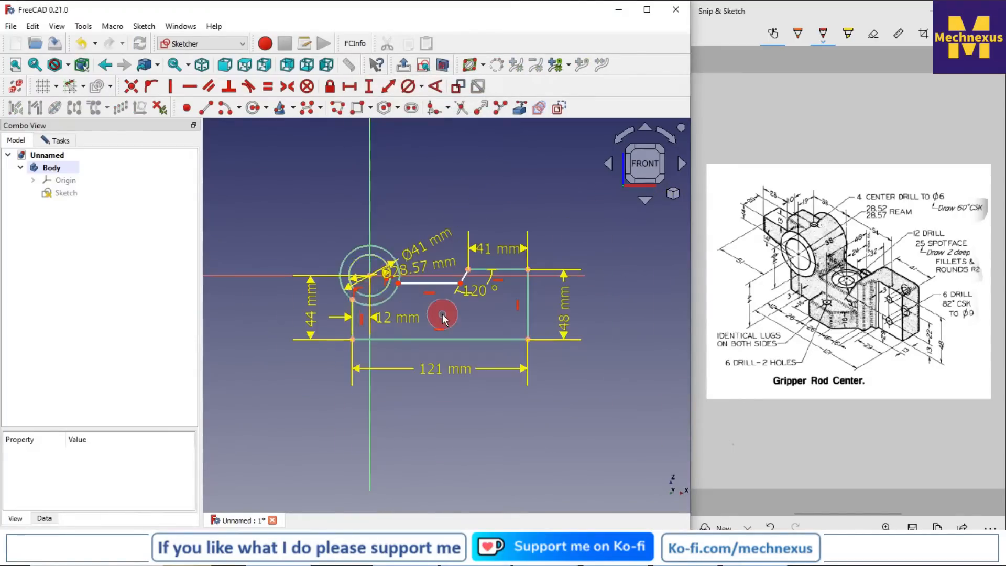
Step: Constrain the profile's lower step line to a vertical distance of 29 mm above the bottom line, and narrow the side panel
{"action": "scroll", "coordinate": [442, 316], "scroll_direction": "up", "scroll_amount": 3}
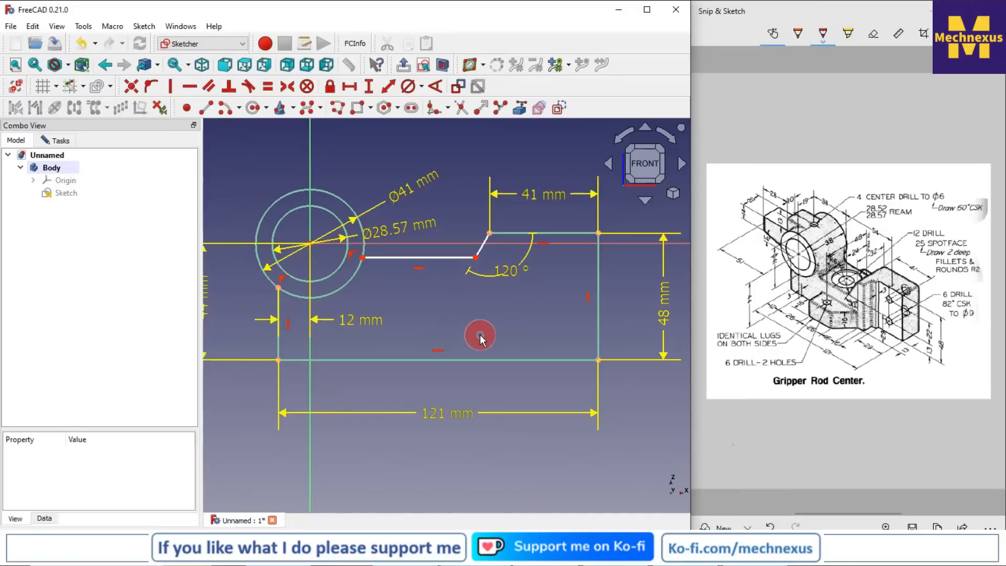
{"action": "scroll", "coordinate": [478, 334], "scroll_direction": "down", "scroll_amount": 1}
{"action": "scroll", "coordinate": [482, 324], "scroll_direction": "up", "scroll_amount": 1}
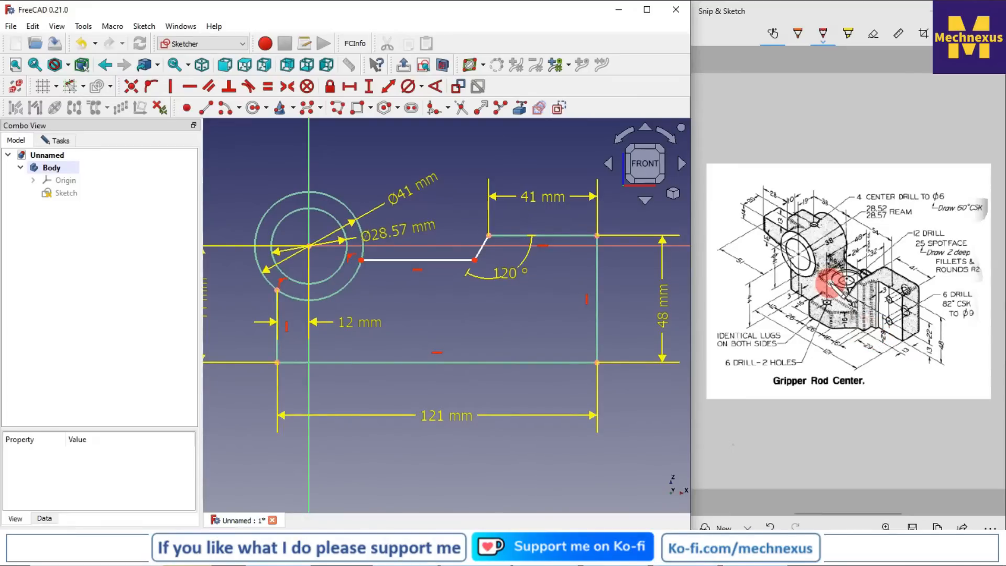
{"action": "left_click", "coordinate": [474, 261]}
{"action": "left_click", "coordinate": [596, 361]}
{"action": "left_click", "coordinate": [369, 88]}
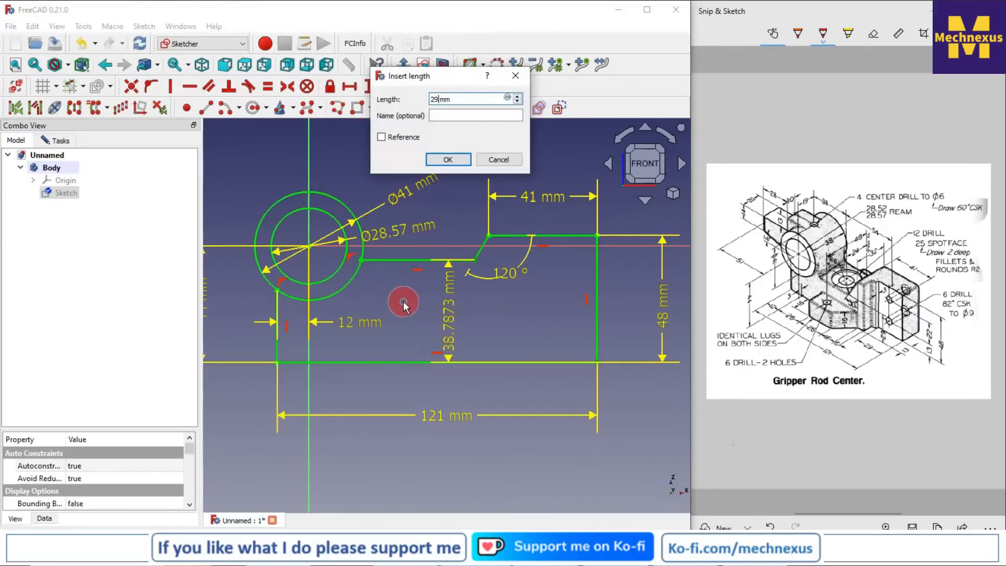
{"action": "type", "text": "29"}
{"action": "key", "text": "Return"}
{"action": "scroll", "coordinate": [448, 293], "scroll_direction": "up", "scroll_amount": 4}
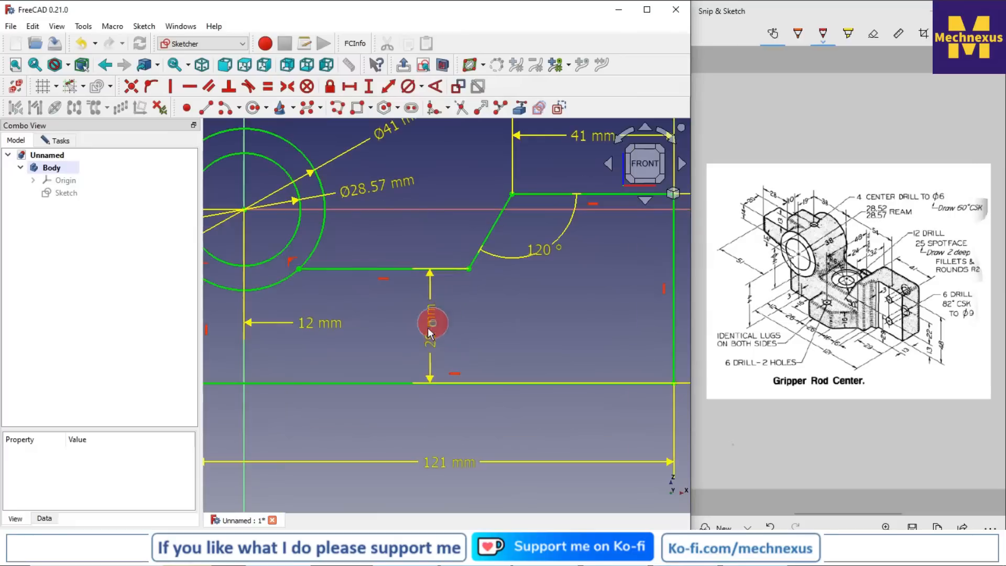
{"action": "scroll", "coordinate": [516, 310], "scroll_direction": "down", "scroll_amount": 2}
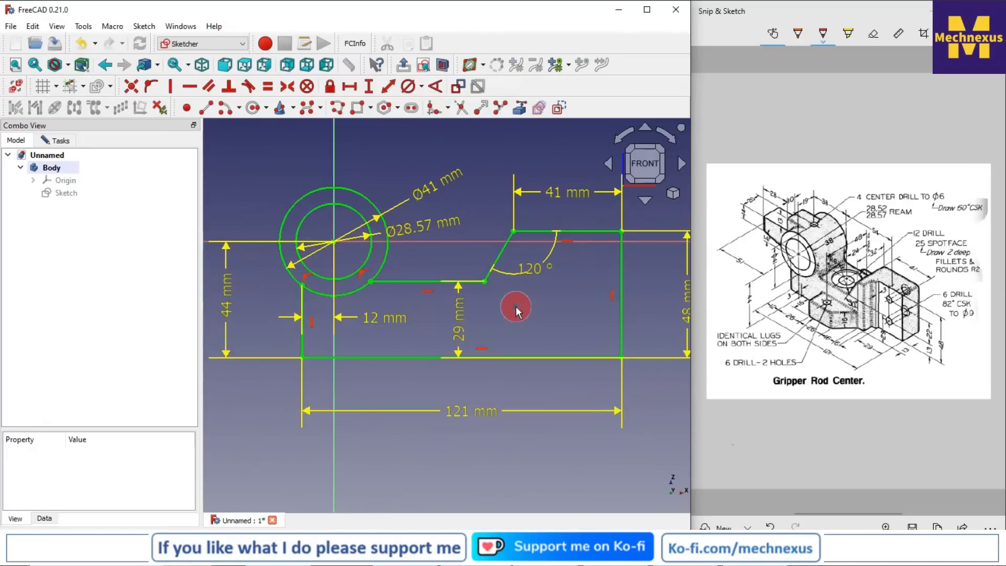
{"action": "scroll", "coordinate": [515, 310], "scroll_direction": "down", "scroll_amount": 1}
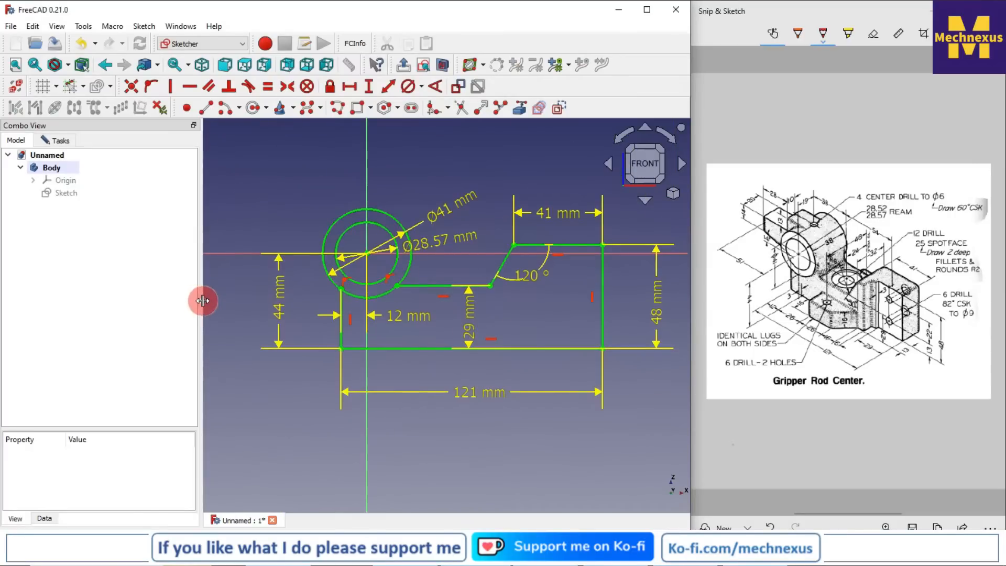
{"action": "left_click_drag", "start_coordinate": [202, 300], "coordinate": [152, 296]}
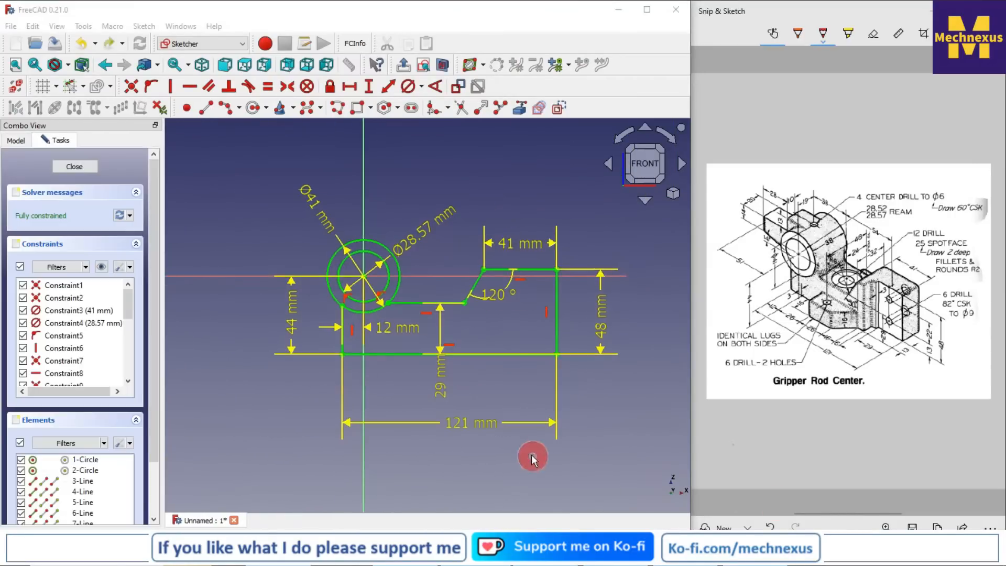
{"action": "scroll", "coordinate": [531, 453], "scroll_direction": "up", "scroll_amount": 2}
{"action": "scroll", "coordinate": [530, 453], "scroll_direction": "down", "scroll_amount": 1}
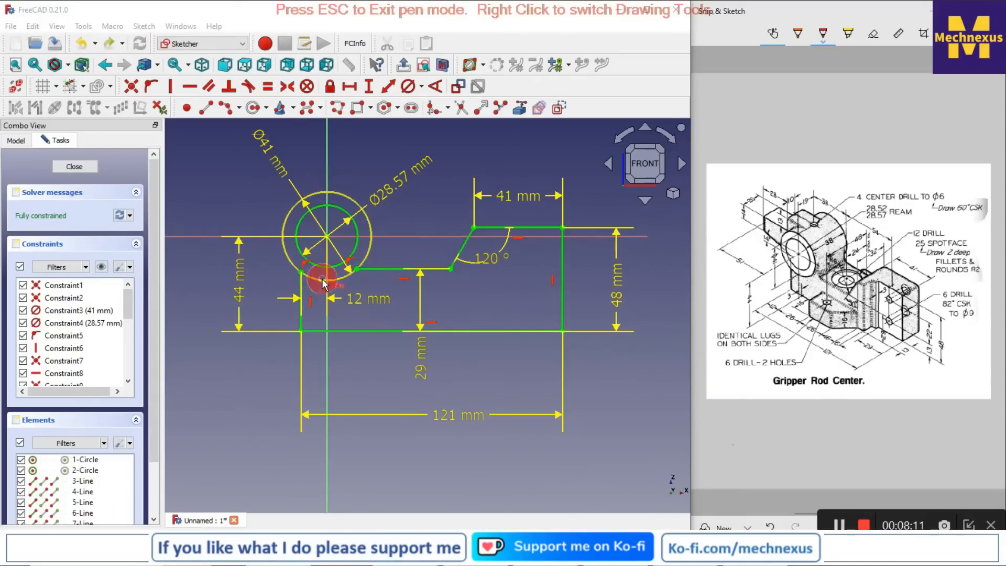
{"action": "mouse_move", "coordinate": [301, 282]}
{"action": "left_mouse_down"}
{"action": "mouse_move", "coordinate": [346, 280]}
{"action": "mouse_move", "coordinate": [375, 202]}
{"action": "mouse_move", "coordinate": [283, 199]}
{"action": "left_mouse_up"}
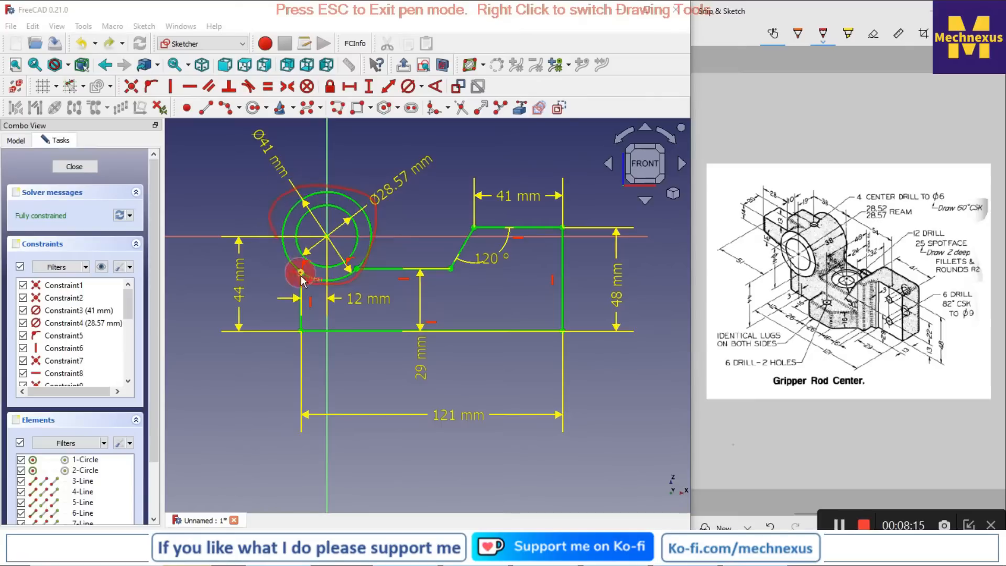
{"action": "mouse_move", "coordinate": [304, 281]}
{"action": "left_mouse_down"}
{"action": "mouse_move", "coordinate": [302, 329]}
{"action": "mouse_move", "coordinate": [566, 331]}
{"action": "mouse_move", "coordinate": [565, 229]}
{"action": "left_mouse_up"}
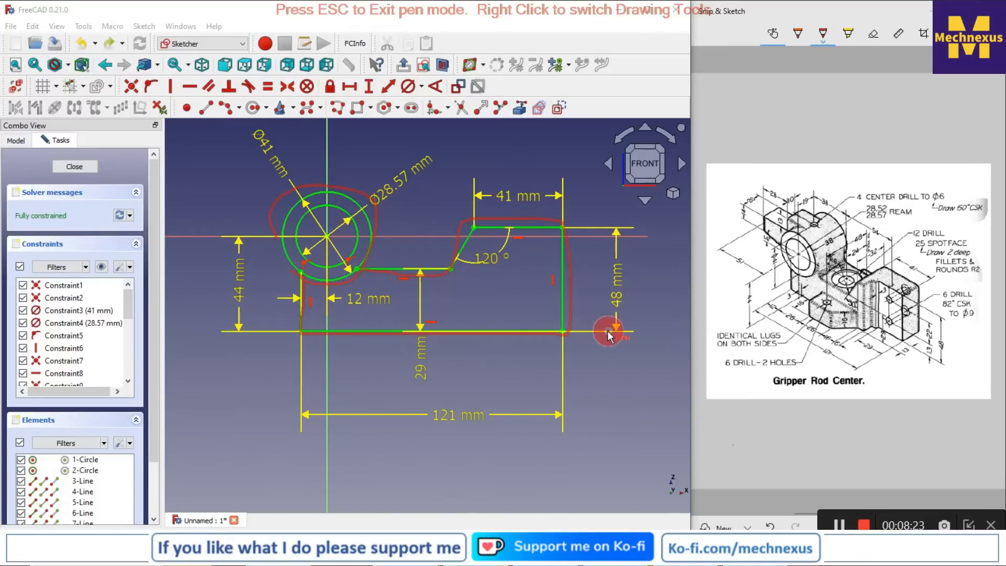
{"action": "key", "text": "Escape"}
Step: Trim away the lower segment of the outer 41 mm circle between the left vertical edge and the step line to open the profile
{"action": "scroll", "coordinate": [338, 280], "scroll_direction": "up", "scroll_amount": 2}
{"action": "left_click", "coordinate": [336, 279]}
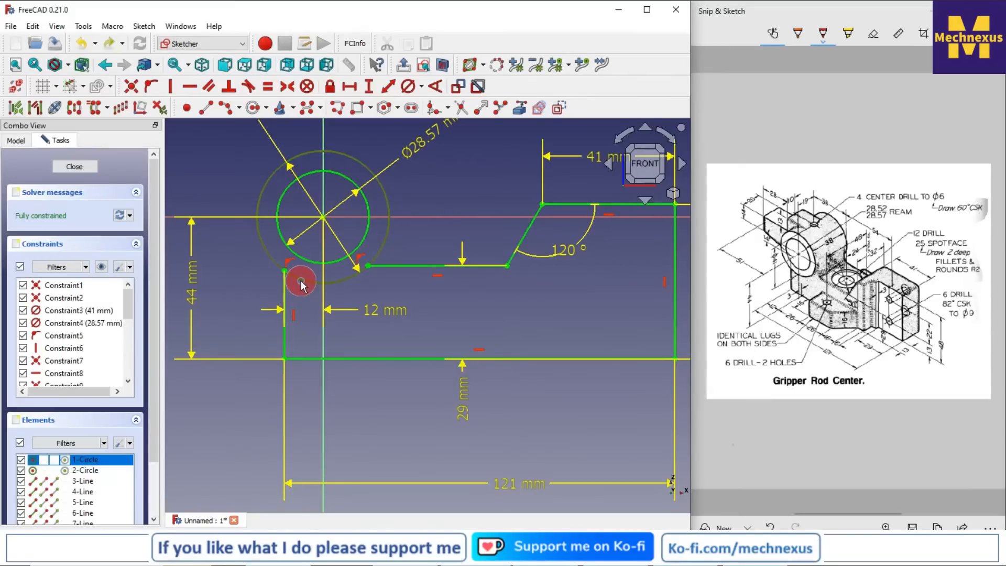
{"action": "scroll", "coordinate": [300, 283], "scroll_direction": "down", "scroll_amount": 1}
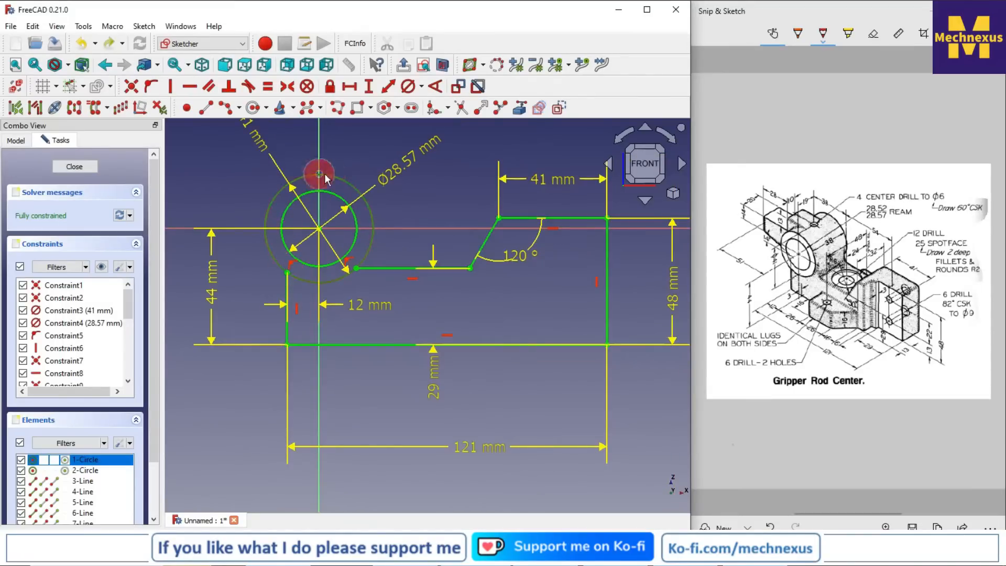
{"action": "left_click", "coordinate": [405, 297]}
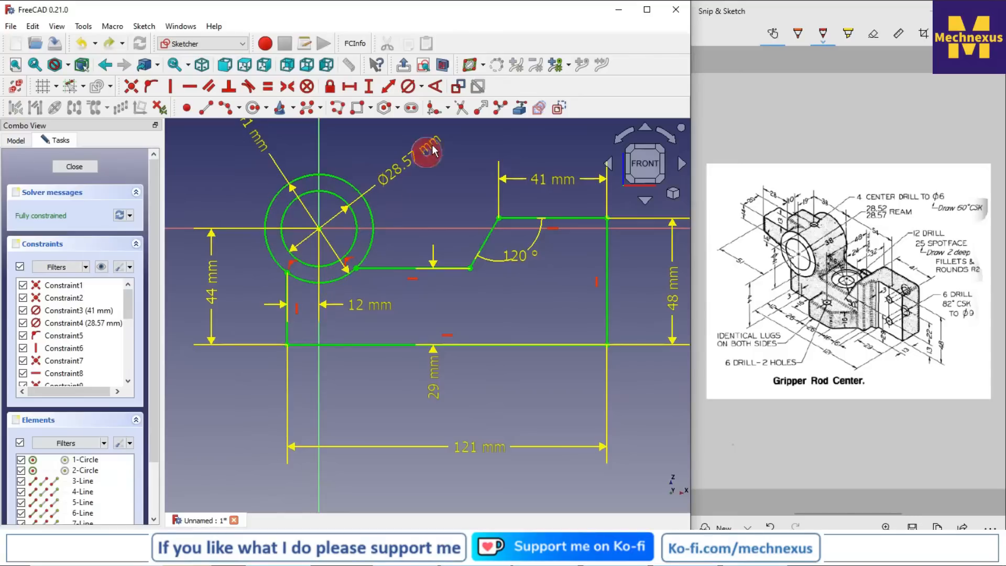
{"action": "left_click", "coordinate": [460, 108]}
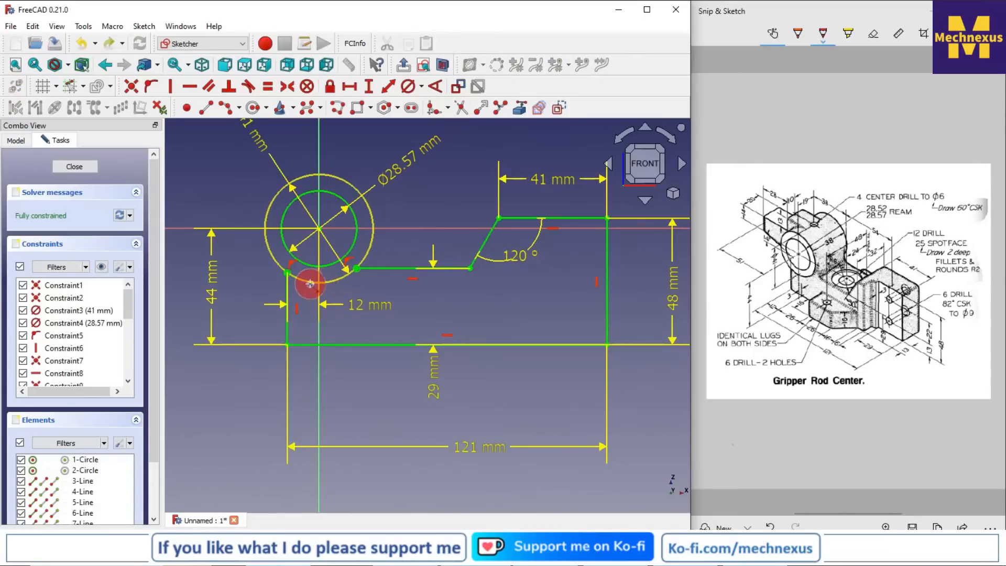
{"action": "left_click", "coordinate": [308, 285]}
{"action": "scroll", "coordinate": [393, 281], "scroll_direction": "down", "scroll_amount": 2}
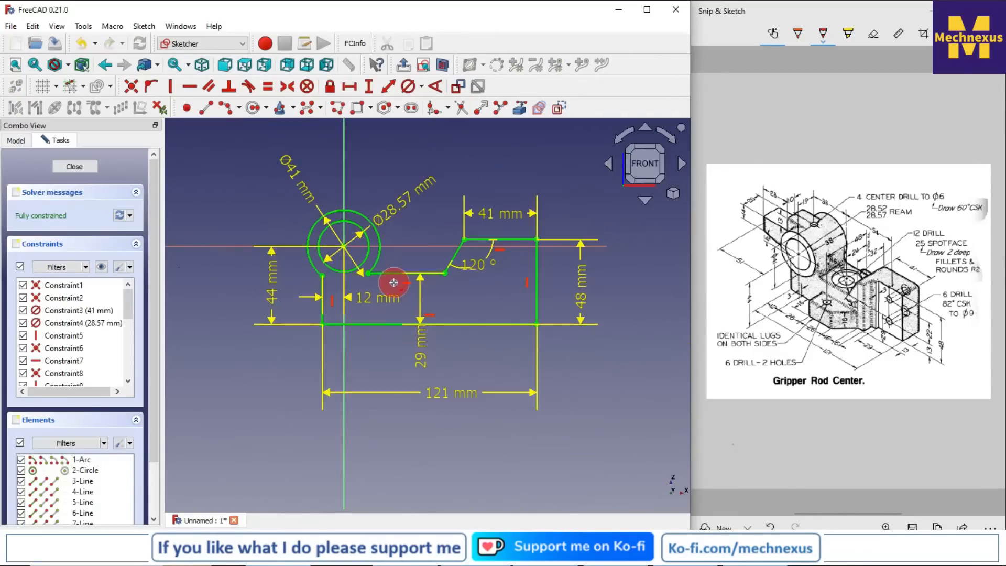
Step: Close the finished sketch and start a Pad of the ring and base profile
{"action": "left_click", "coordinate": [71, 167]}
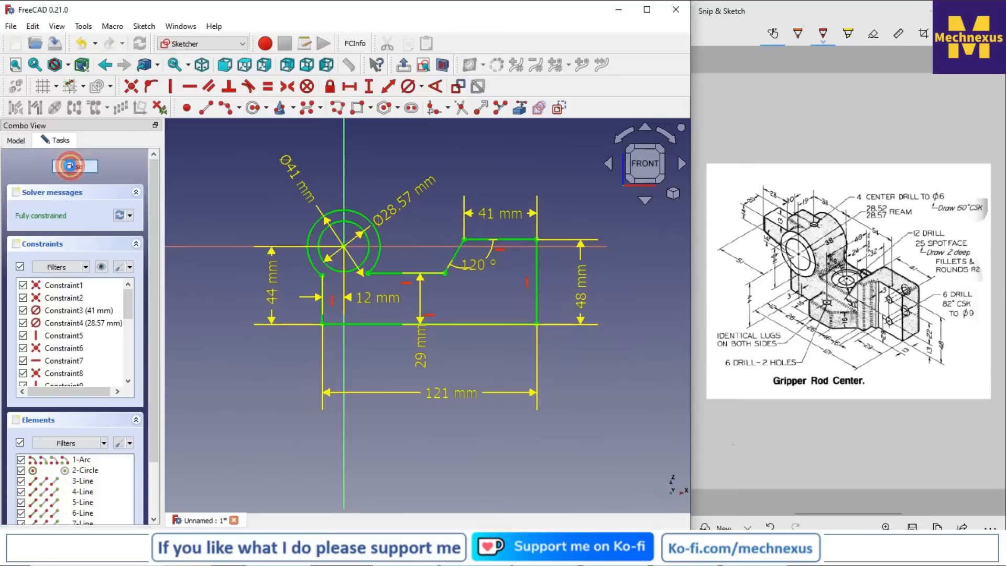
{"action": "left_click", "coordinate": [408, 333]}
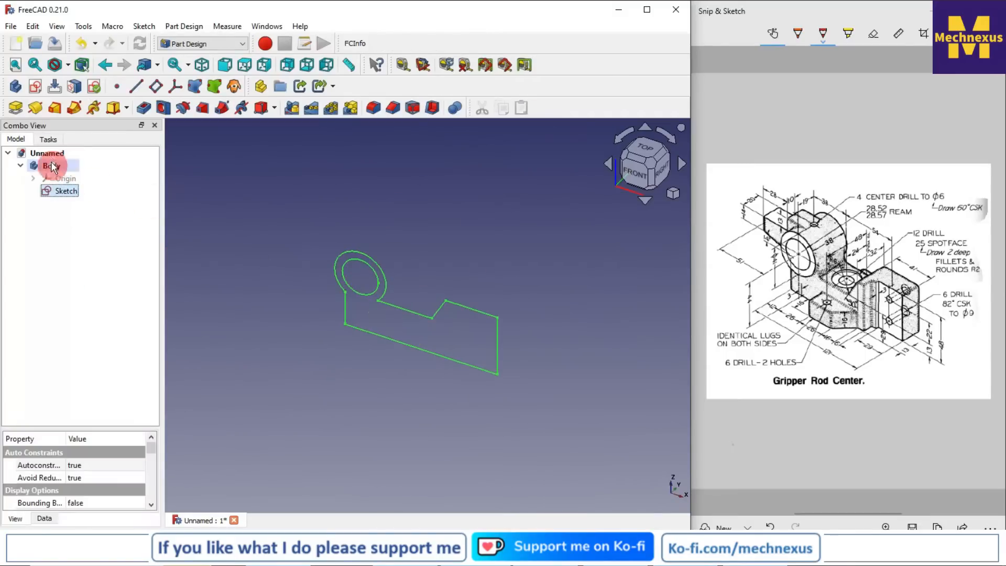
{"action": "left_click", "coordinate": [21, 108]}
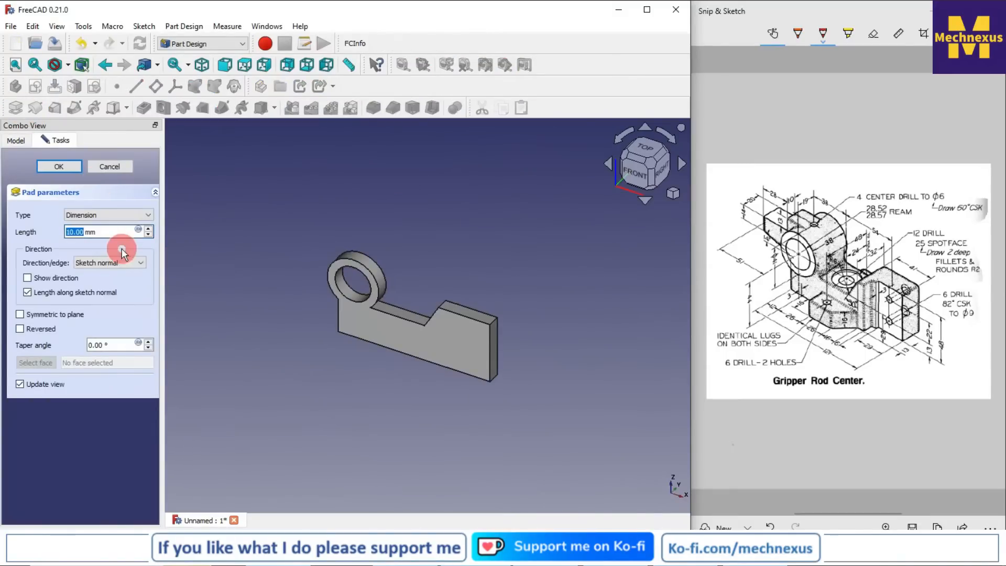